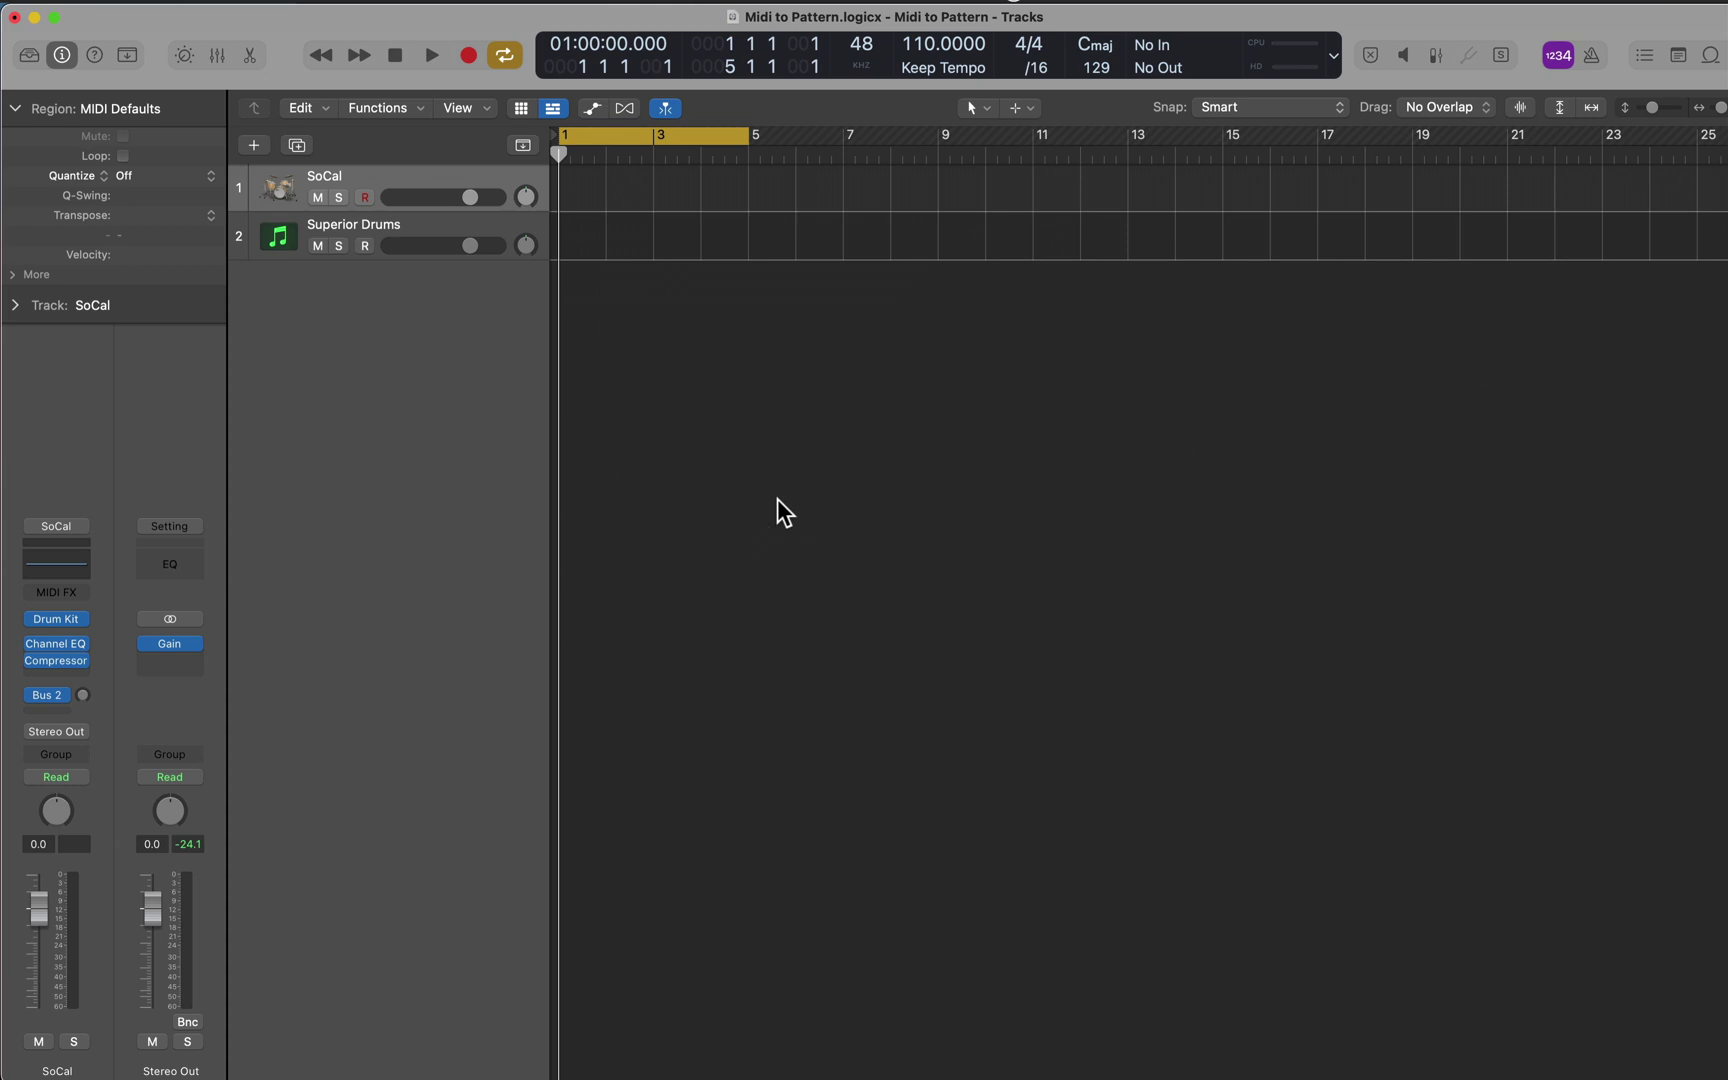
Create a SoCal Drummer track with its eight-bar Half-pipe region and play the beat once
{"action": "key", "text": "alt+super+n"}
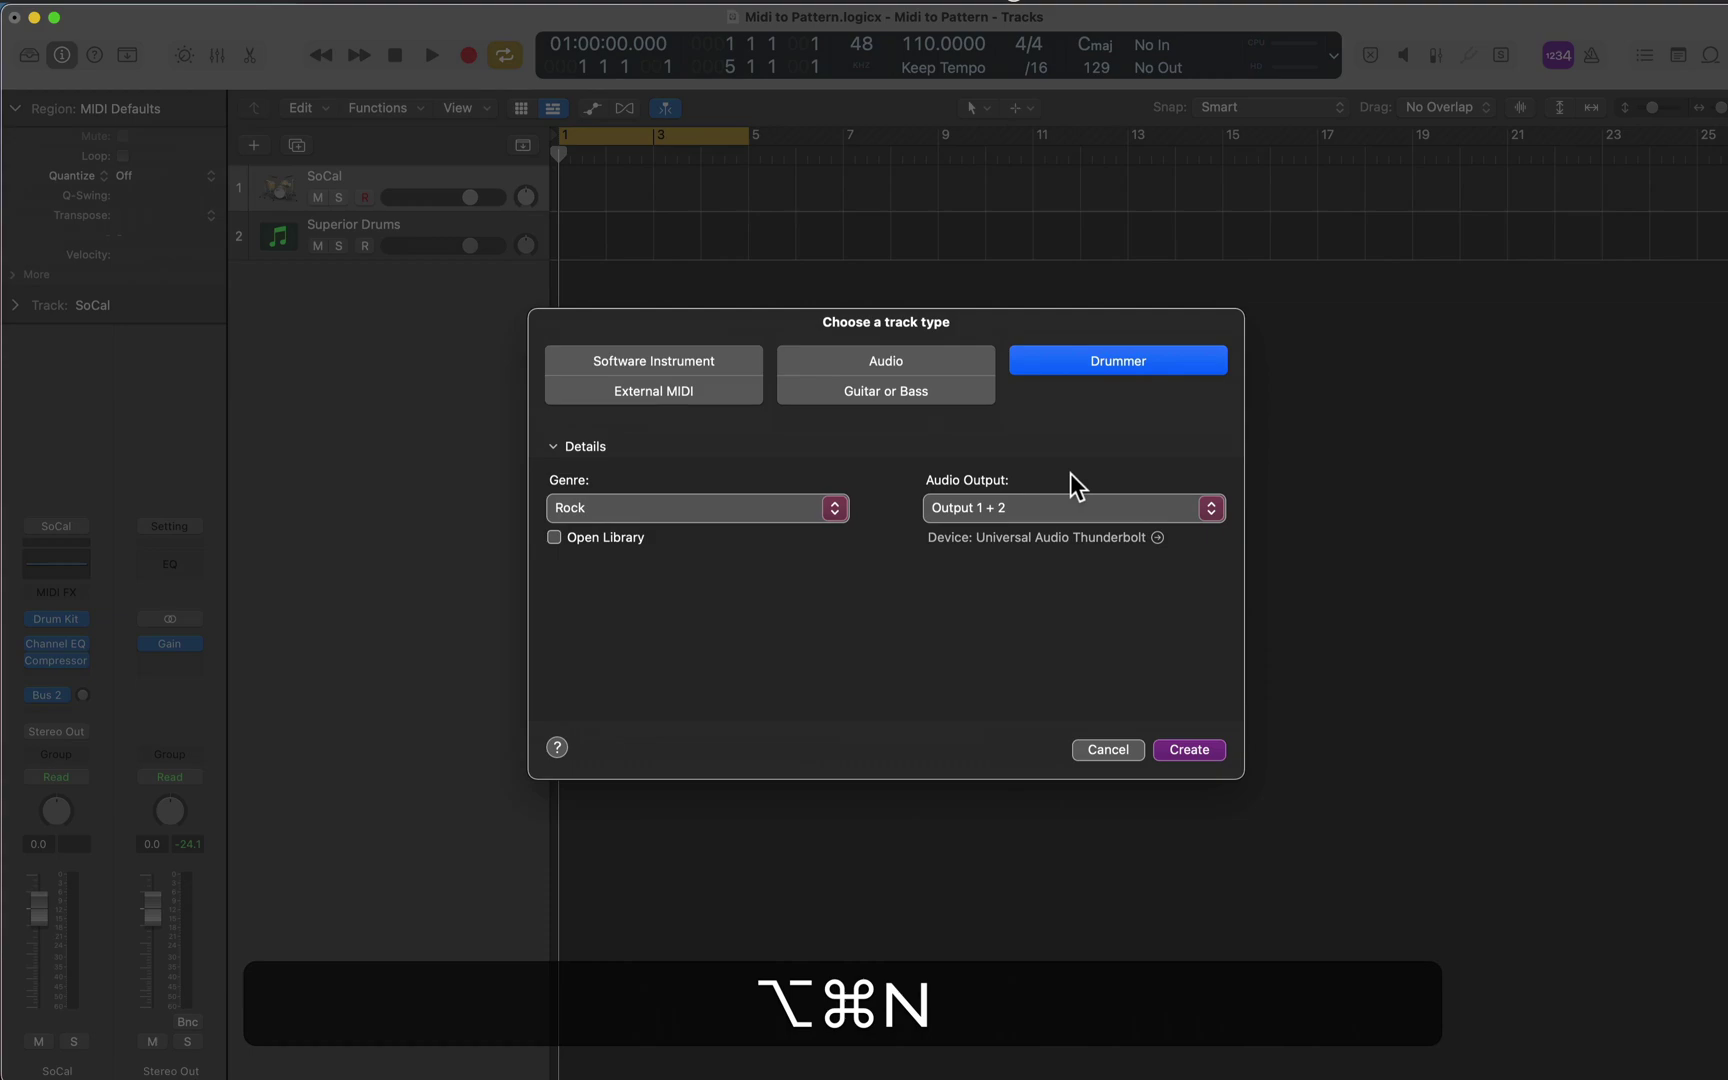
{"action": "left_click", "coordinate": [1189, 749]}
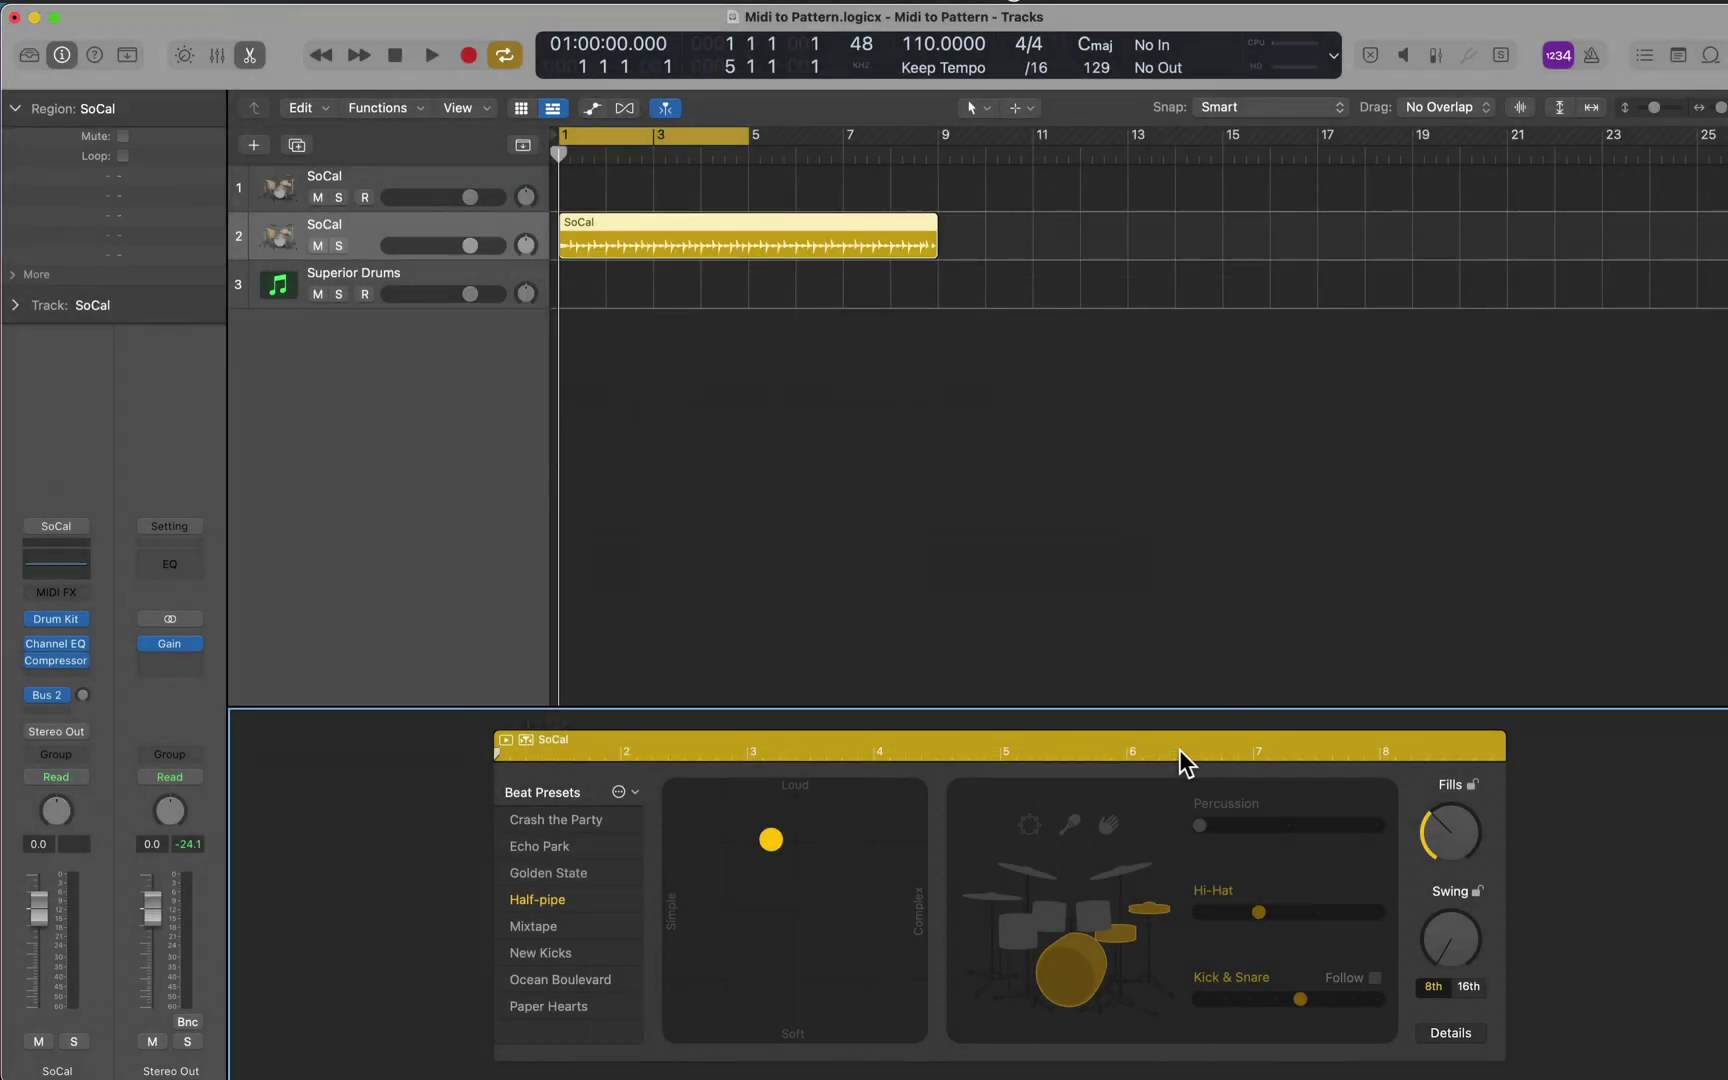
{"action": "key", "text": "space"}
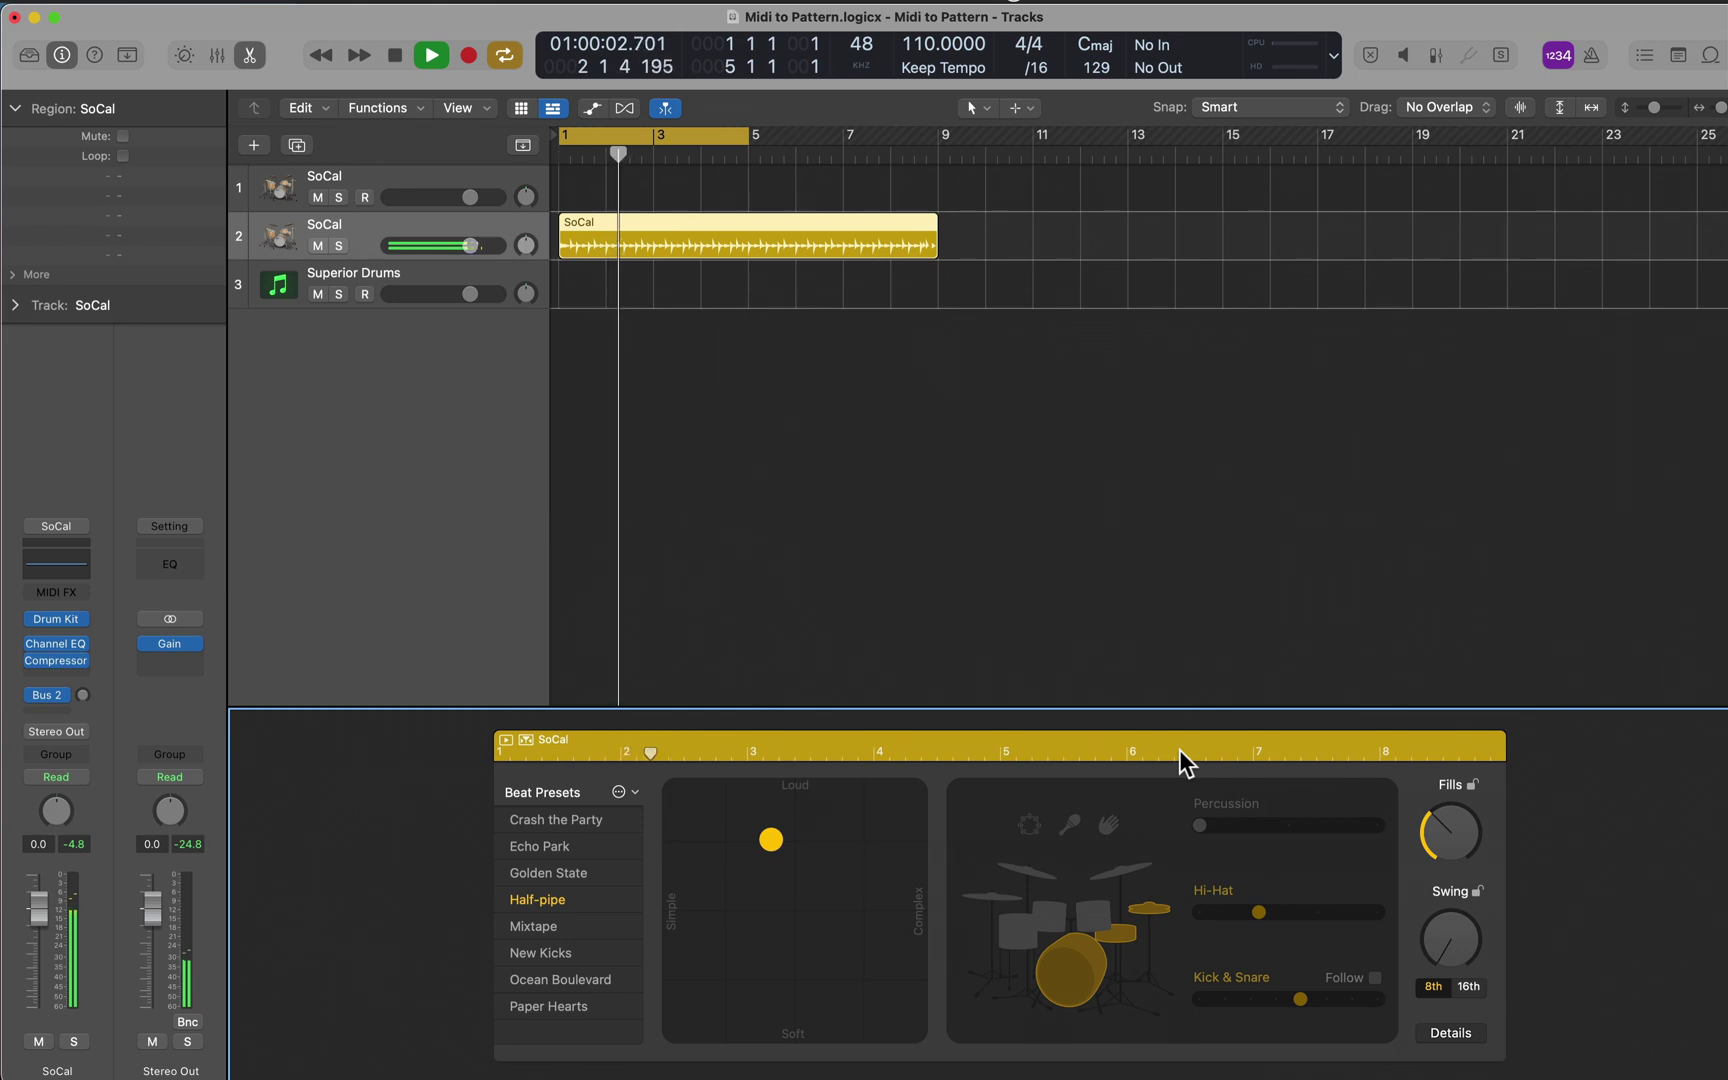
{"action": "key", "text": "space"}
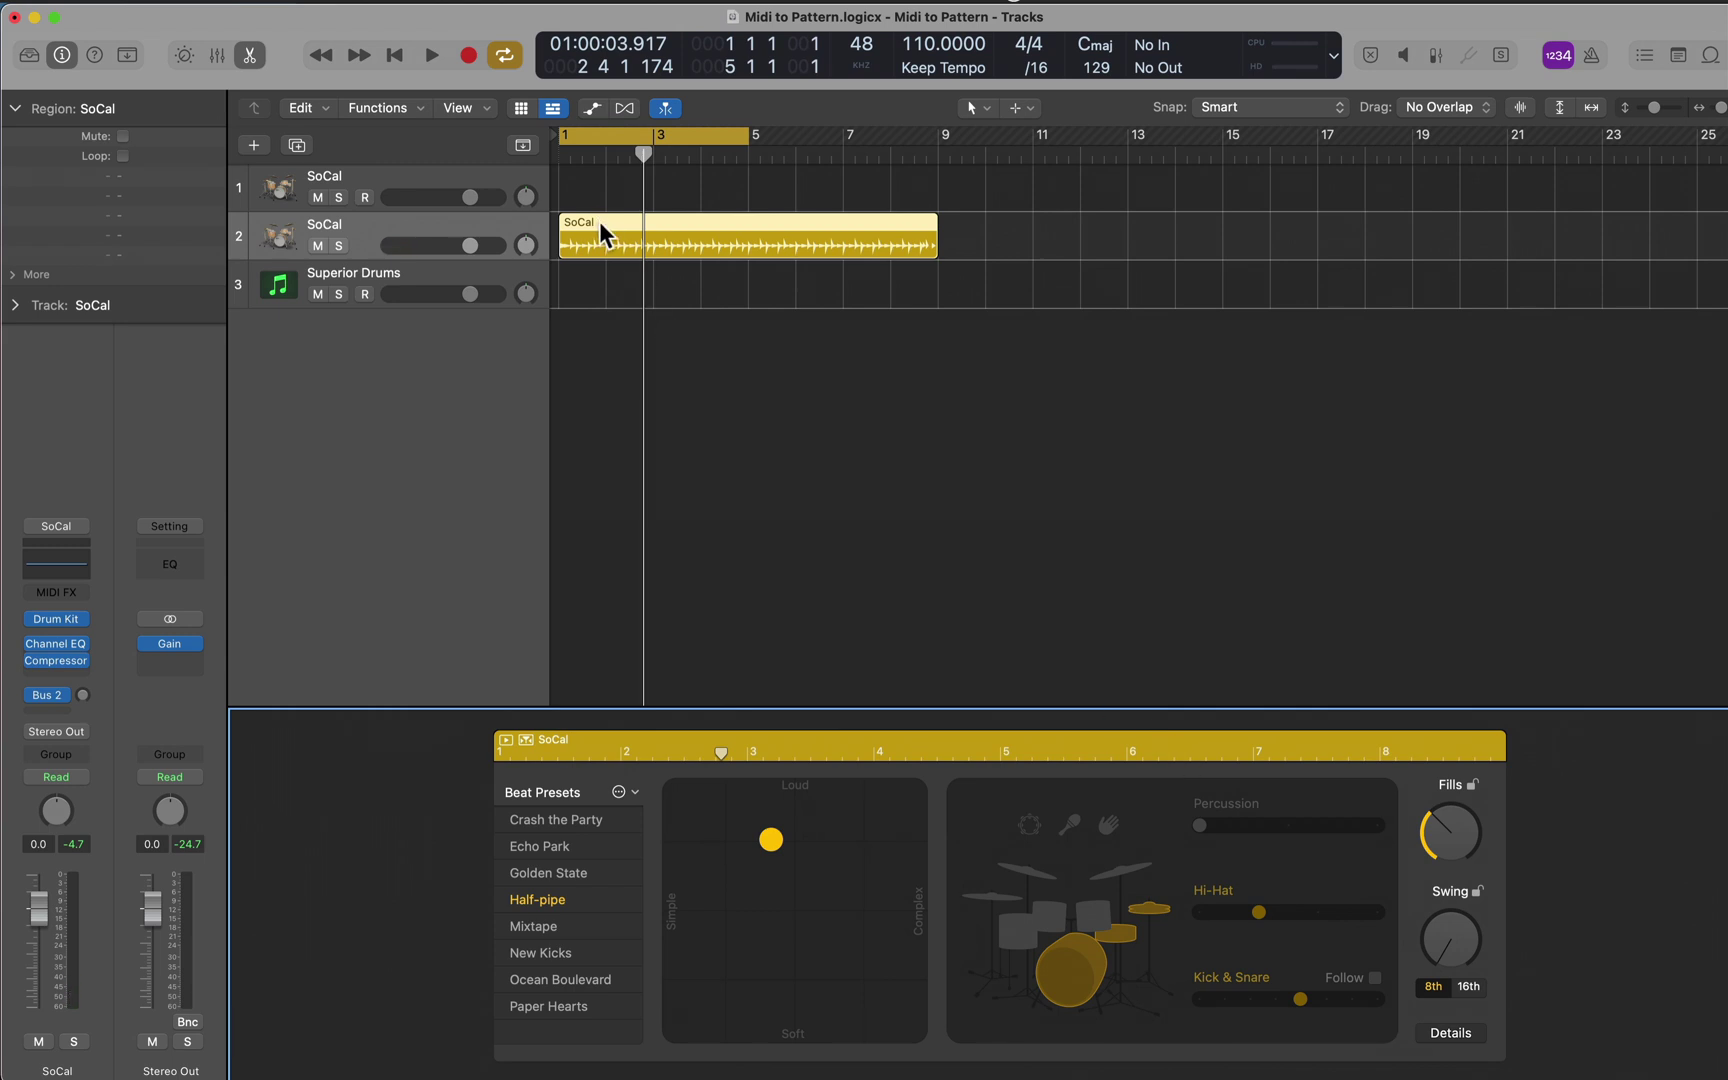
Option-drag the Drummer region onto track 1 as MIDI, mute the drummer track, and audition it
{"action": "left_click_drag", "start_coordinate": [599, 221], "coordinate": [599, 197]}
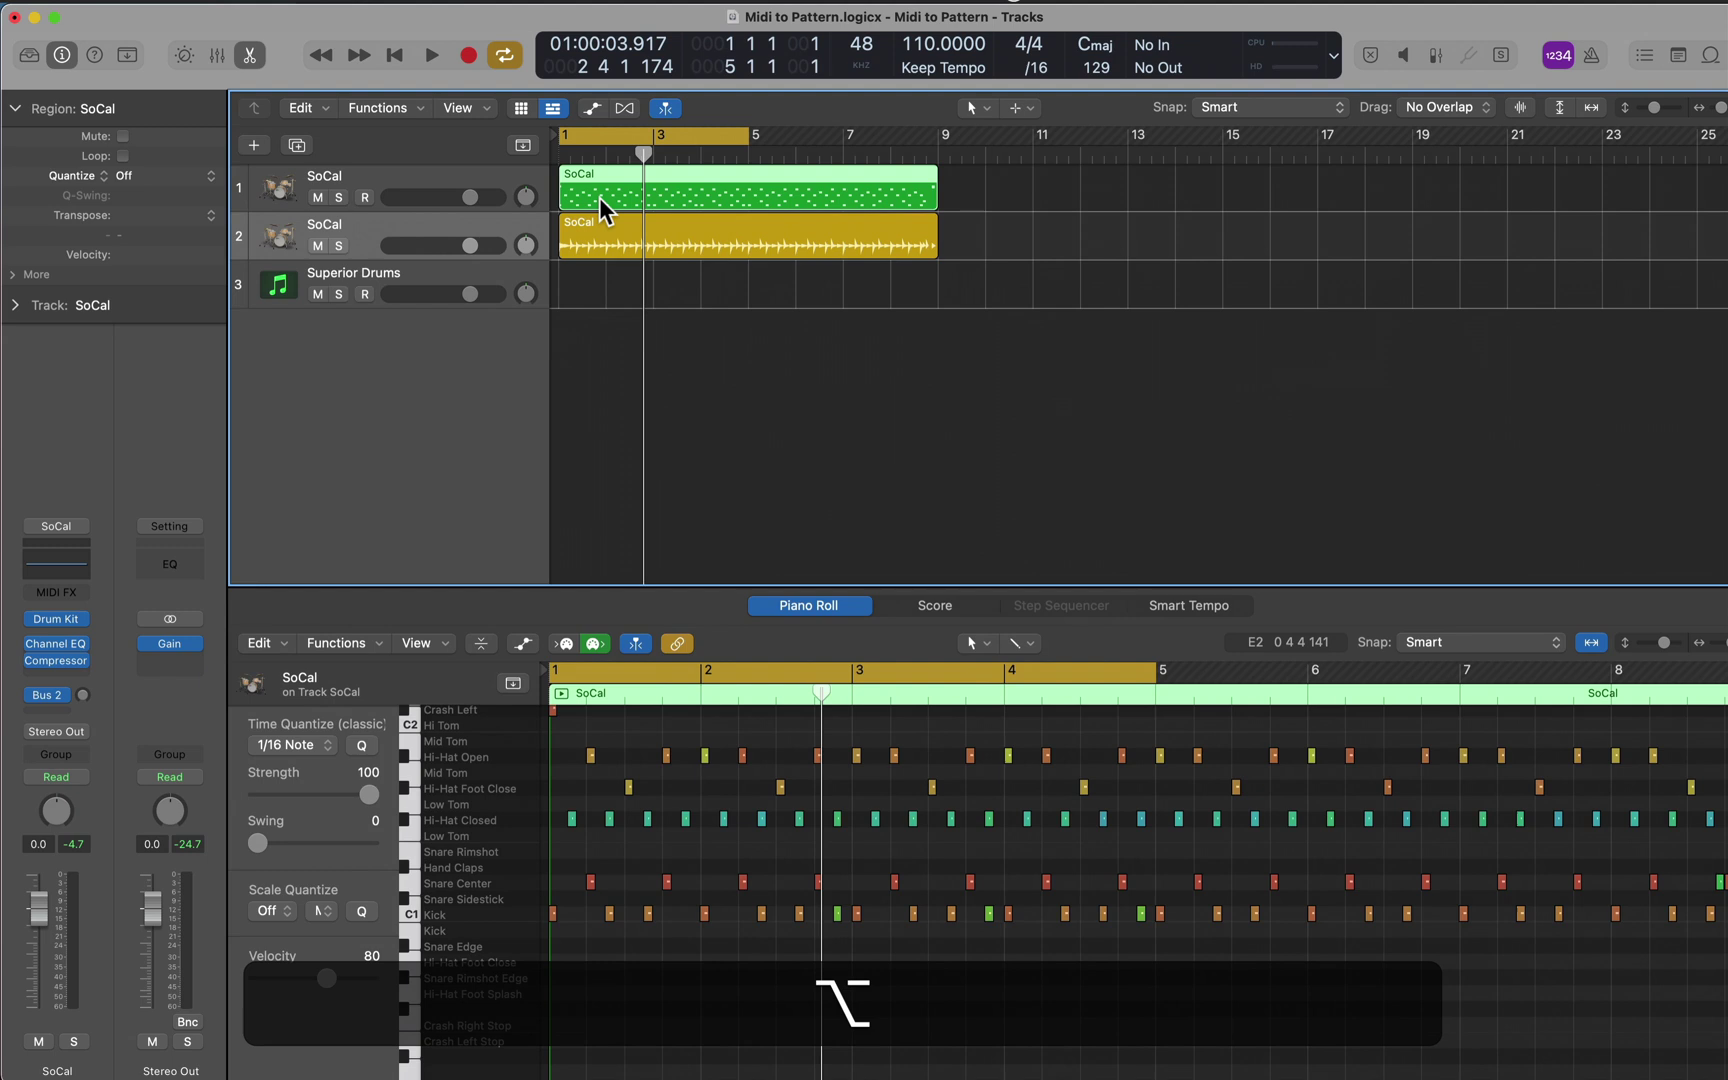
{"action": "left_click", "coordinate": [500, 176]}
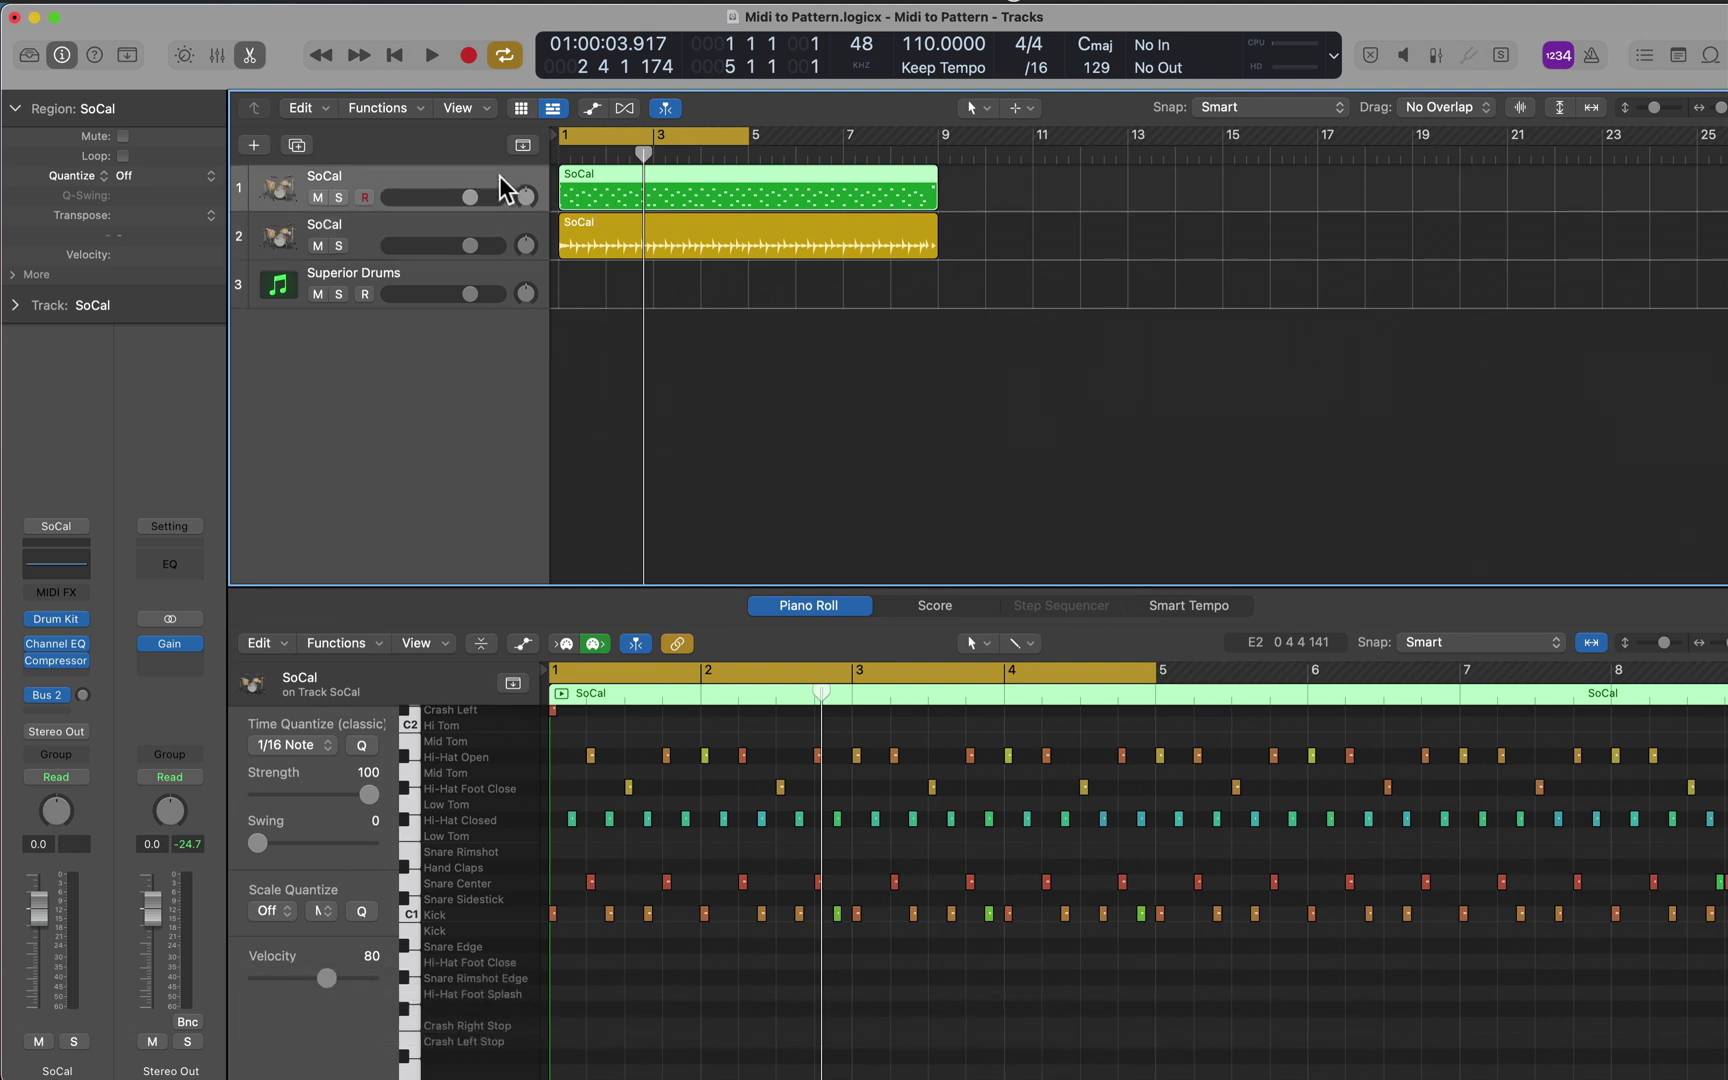
{"action": "left_click", "coordinate": [317, 245]}
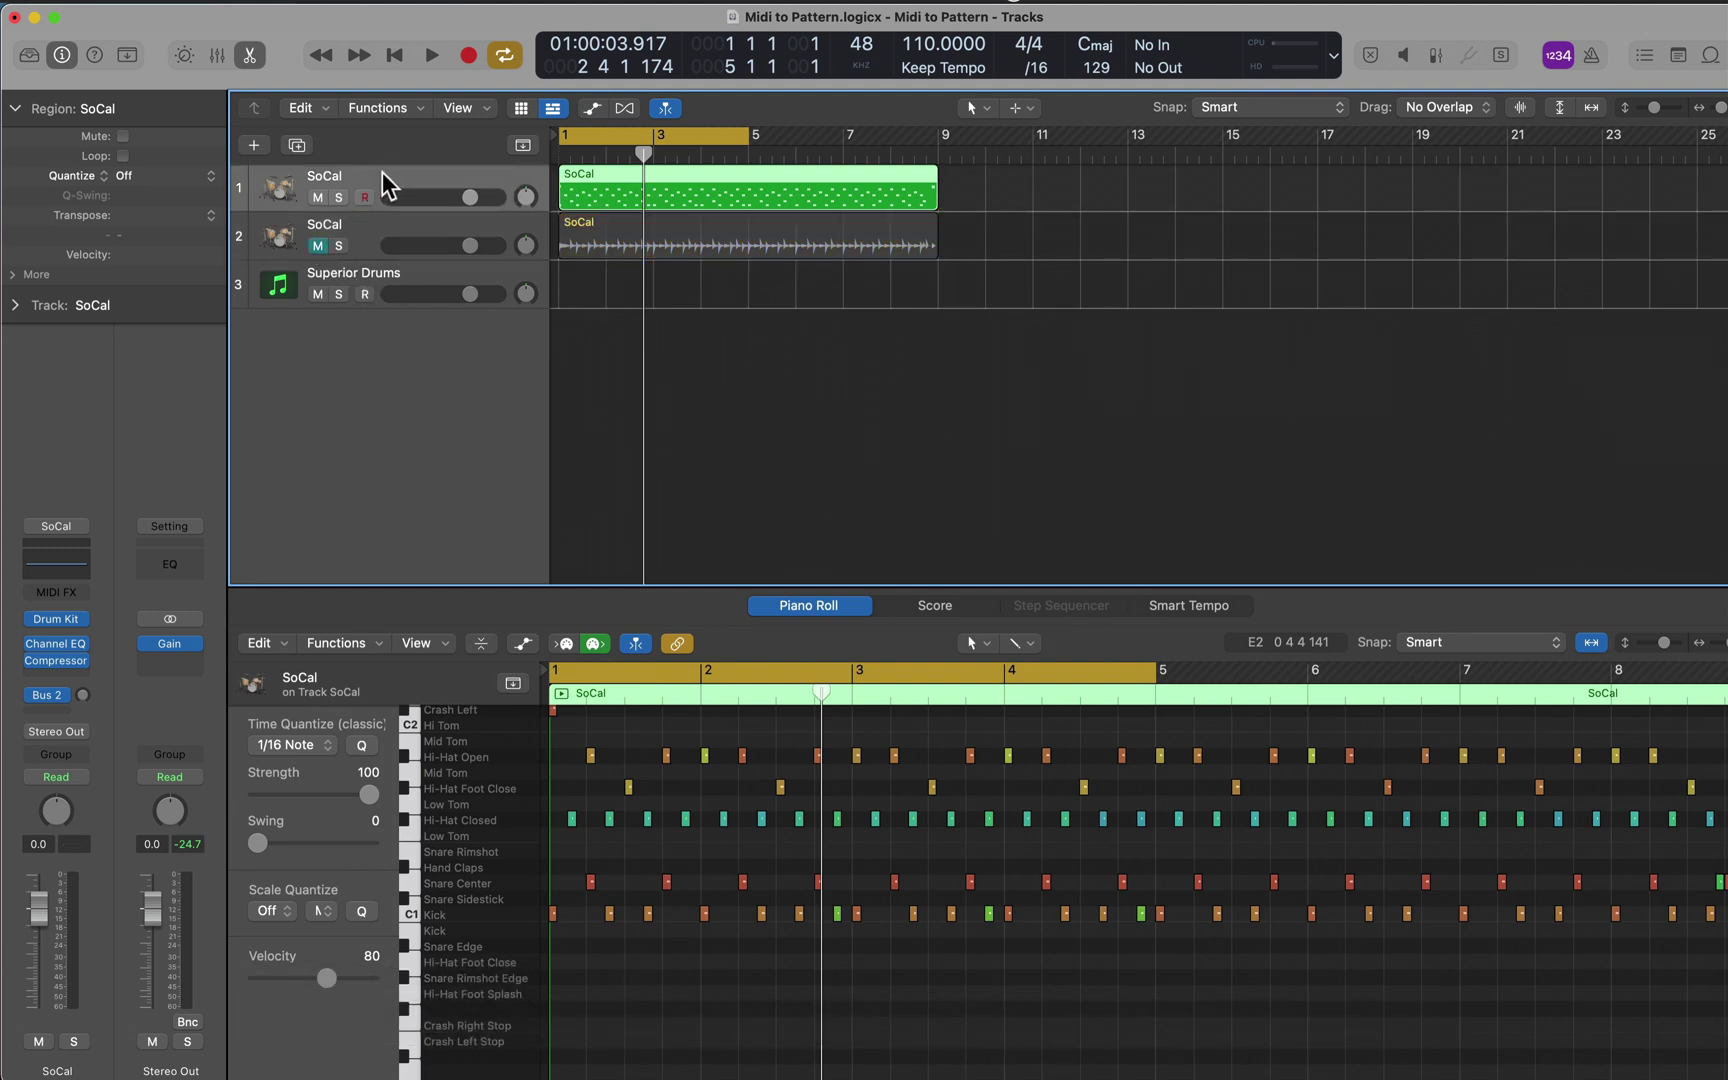
{"action": "key", "text": "Return"}
{"action": "key", "text": "space"}
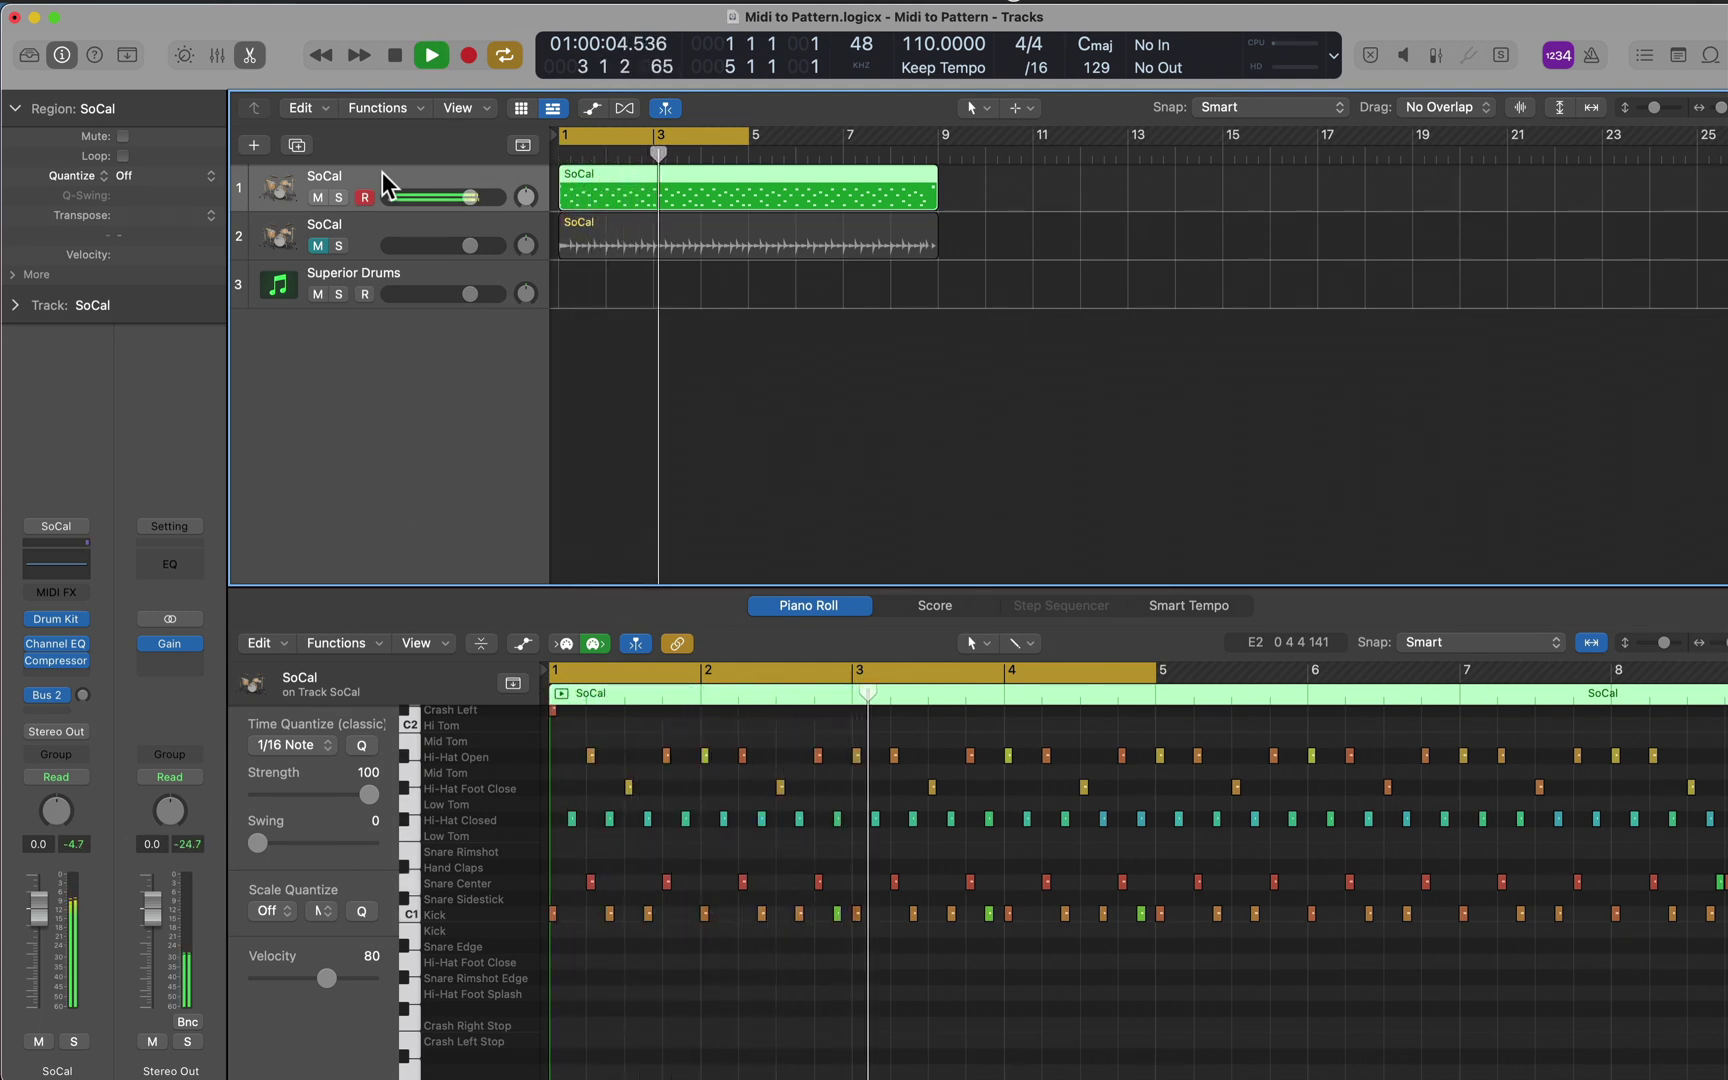
{"action": "key", "text": "space"}
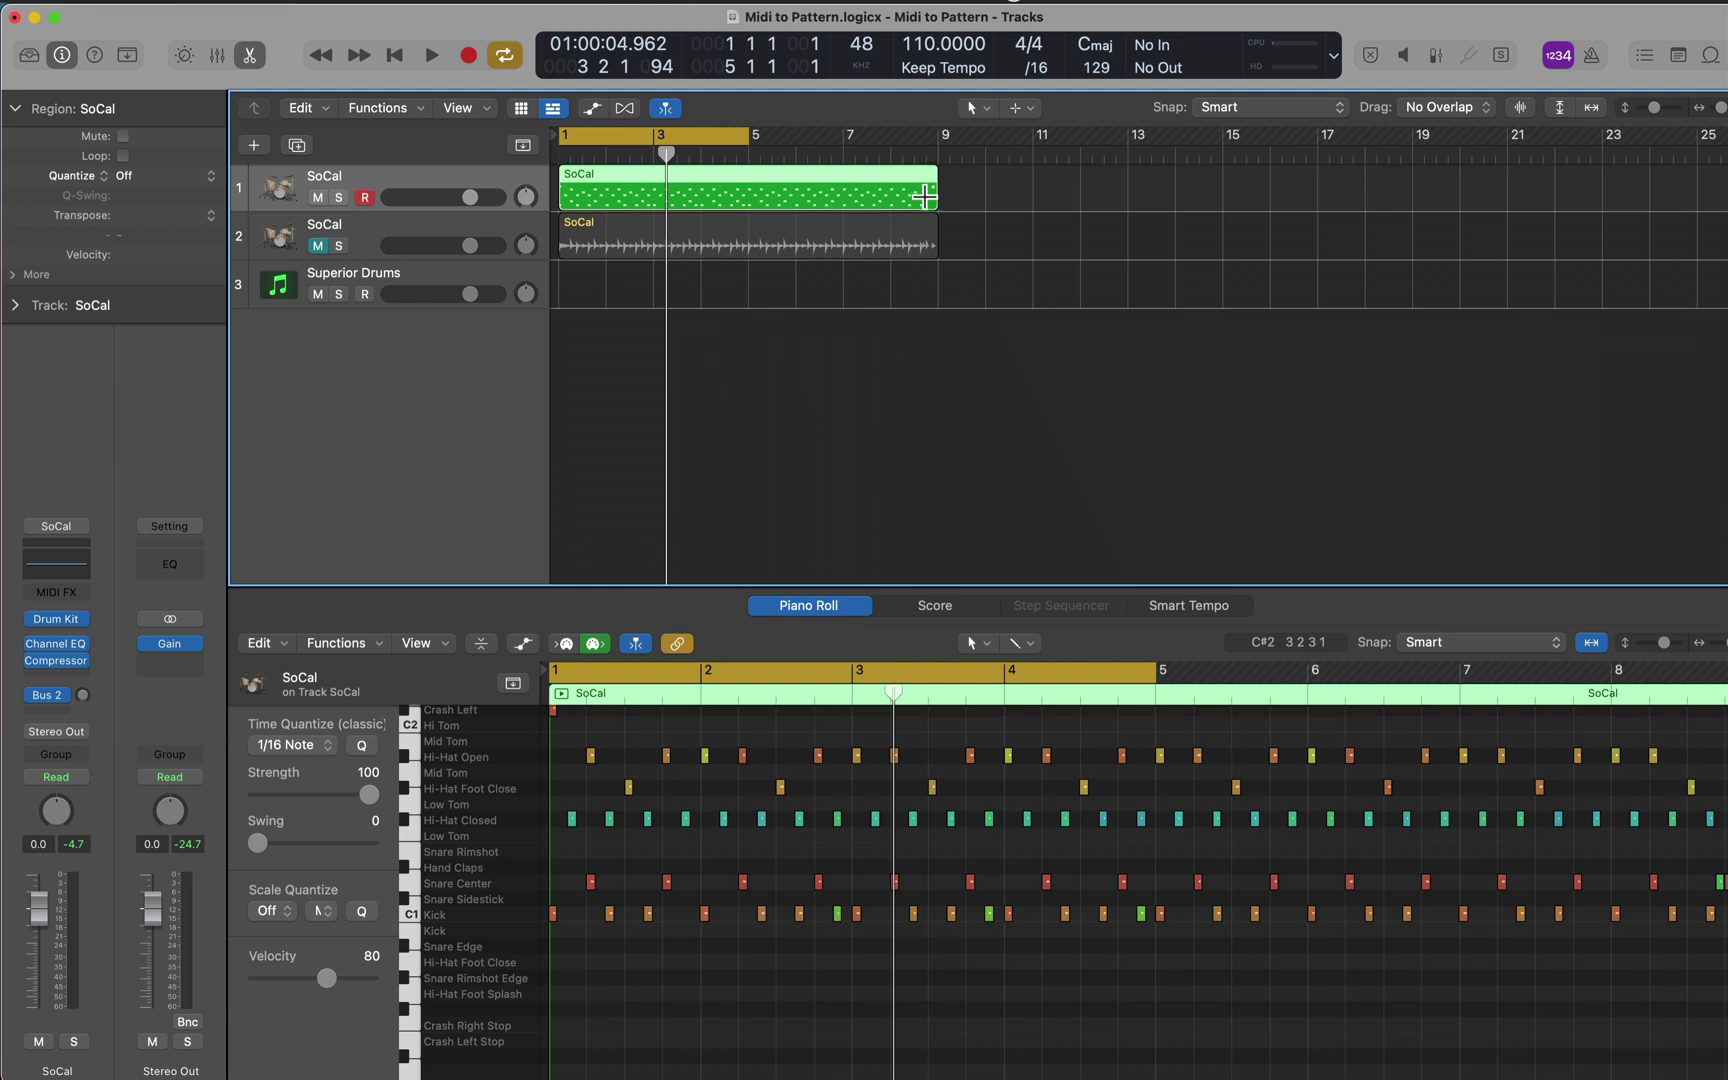
Quantize the MIDI drum region to 1/16 Note and trim it to end at bar 5
{"action": "left_click", "coordinate": [131, 174]}
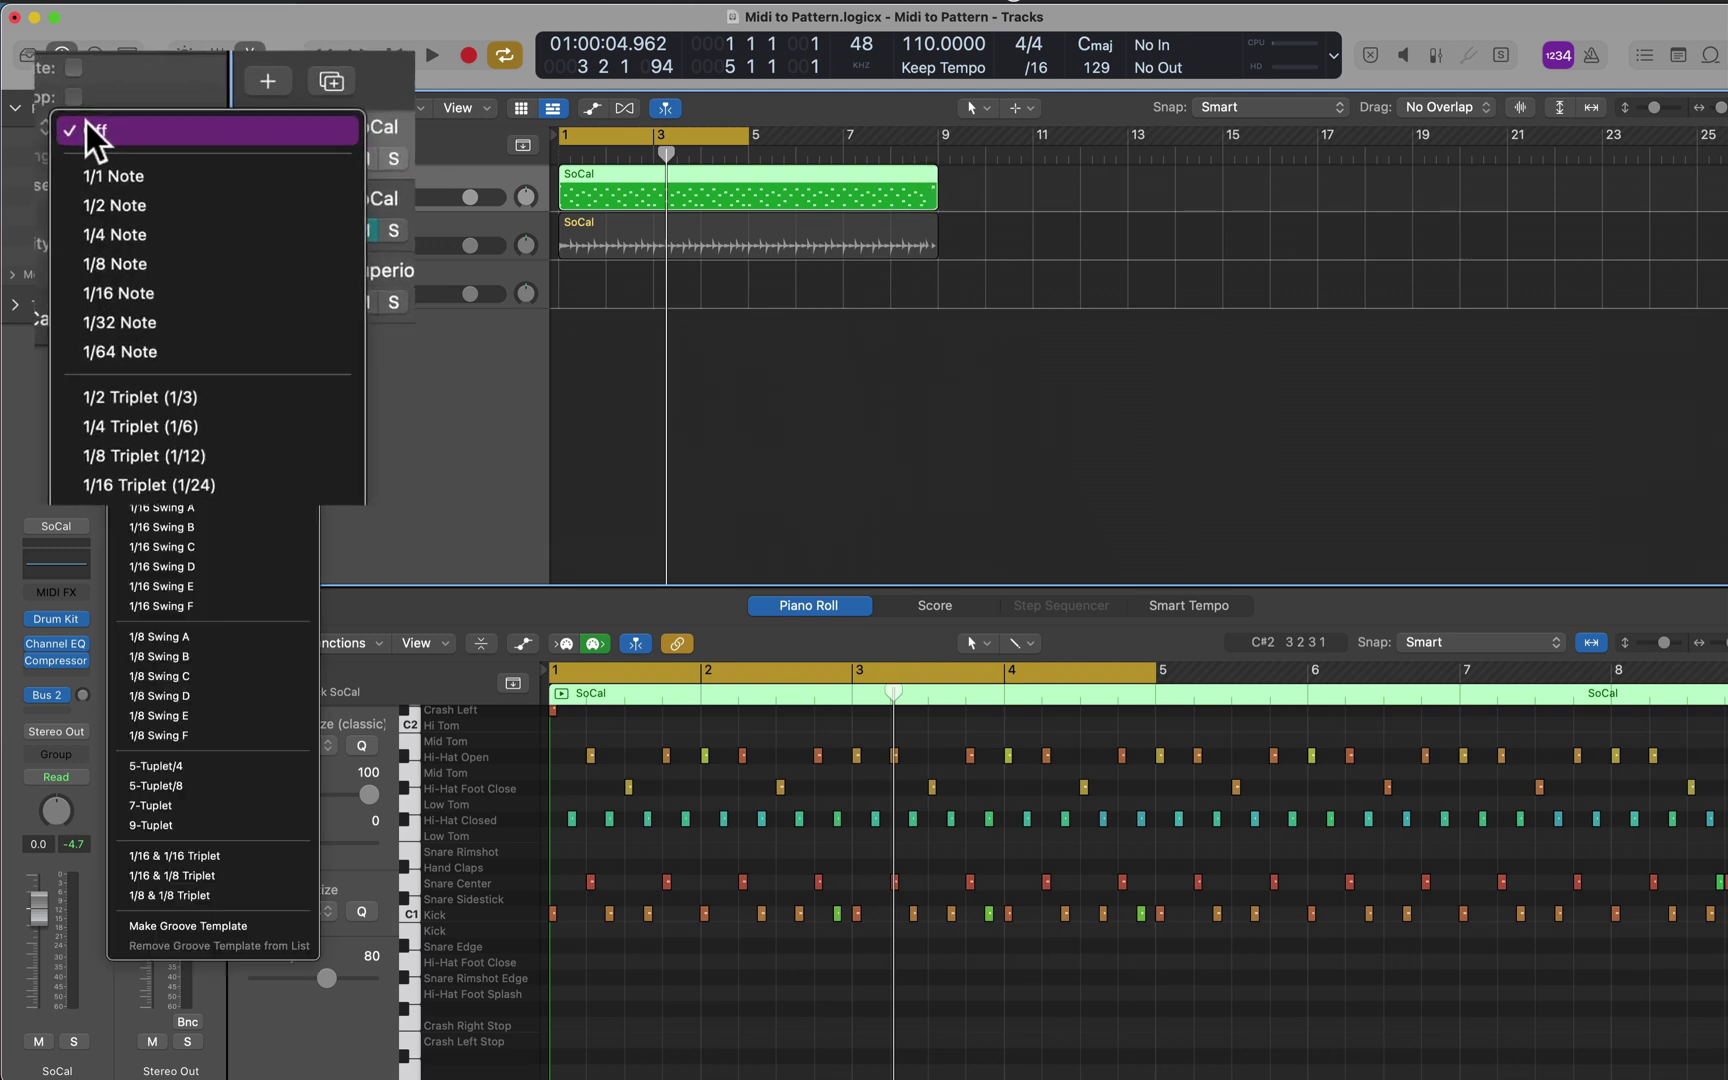
{"action": "left_click", "coordinate": [150, 292]}
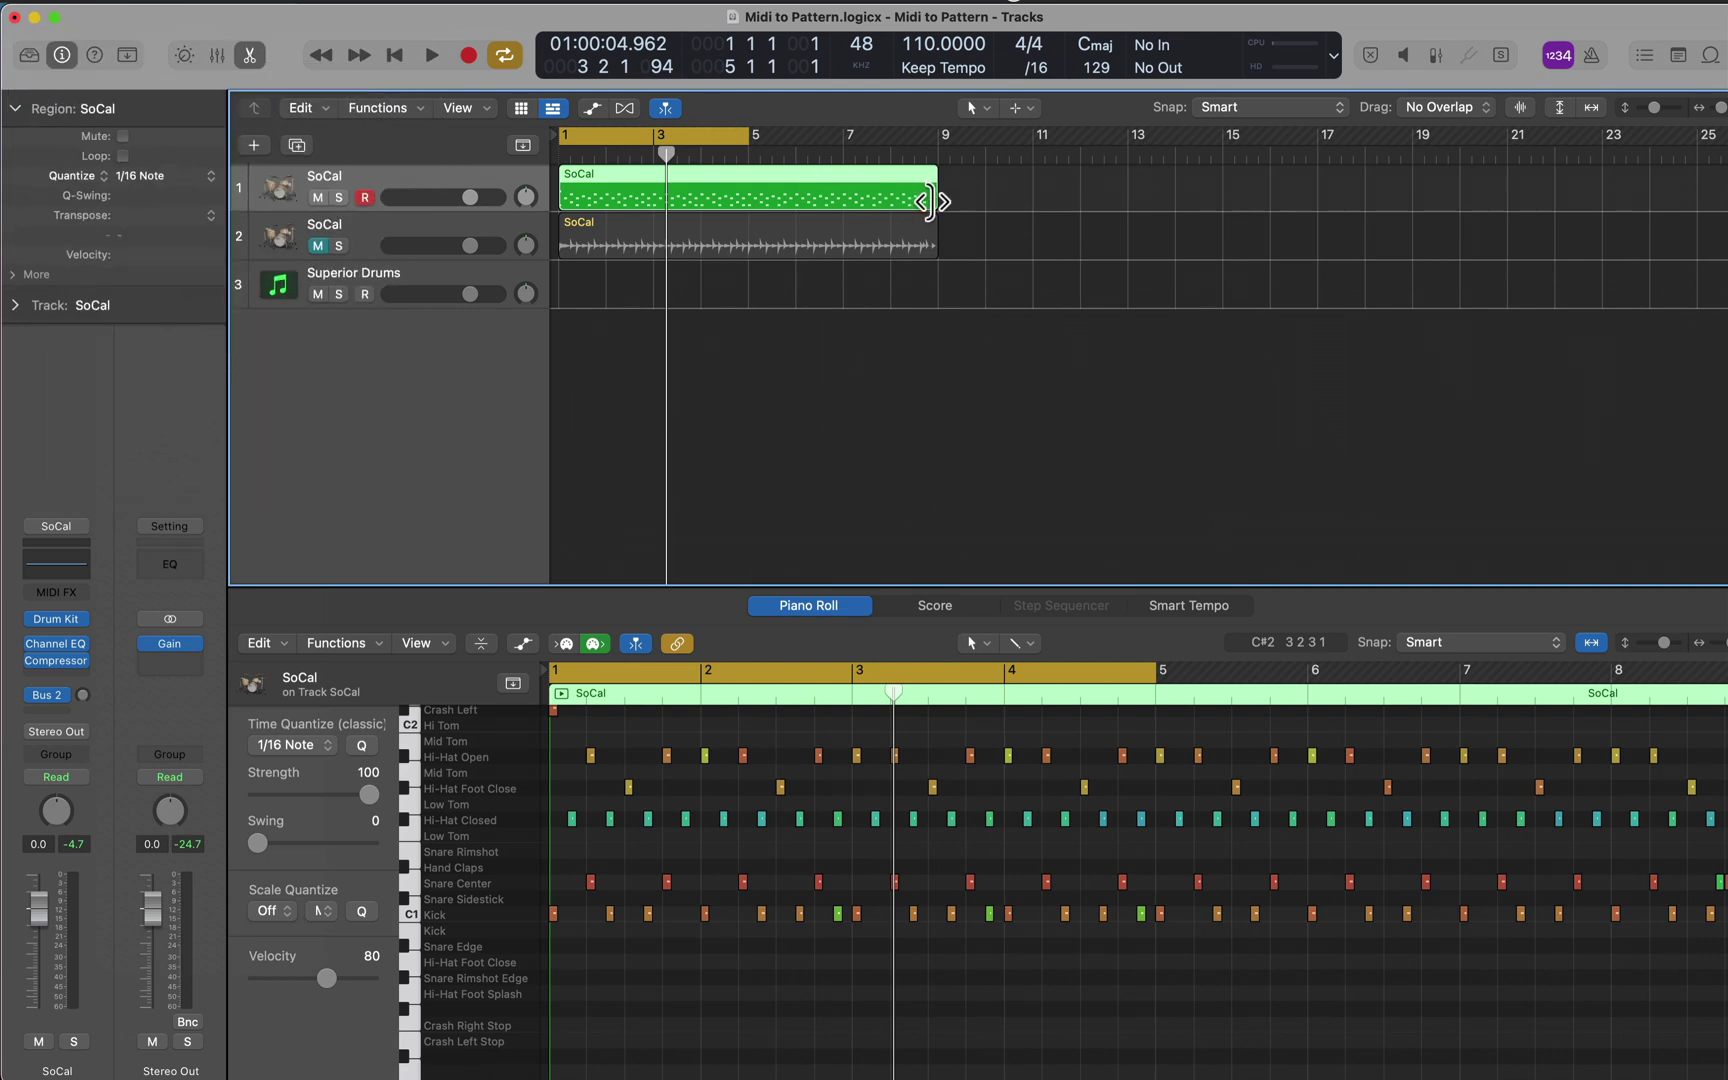
{"action": "left_click_drag", "start_coordinate": [932, 202], "coordinate": [747, 215]}
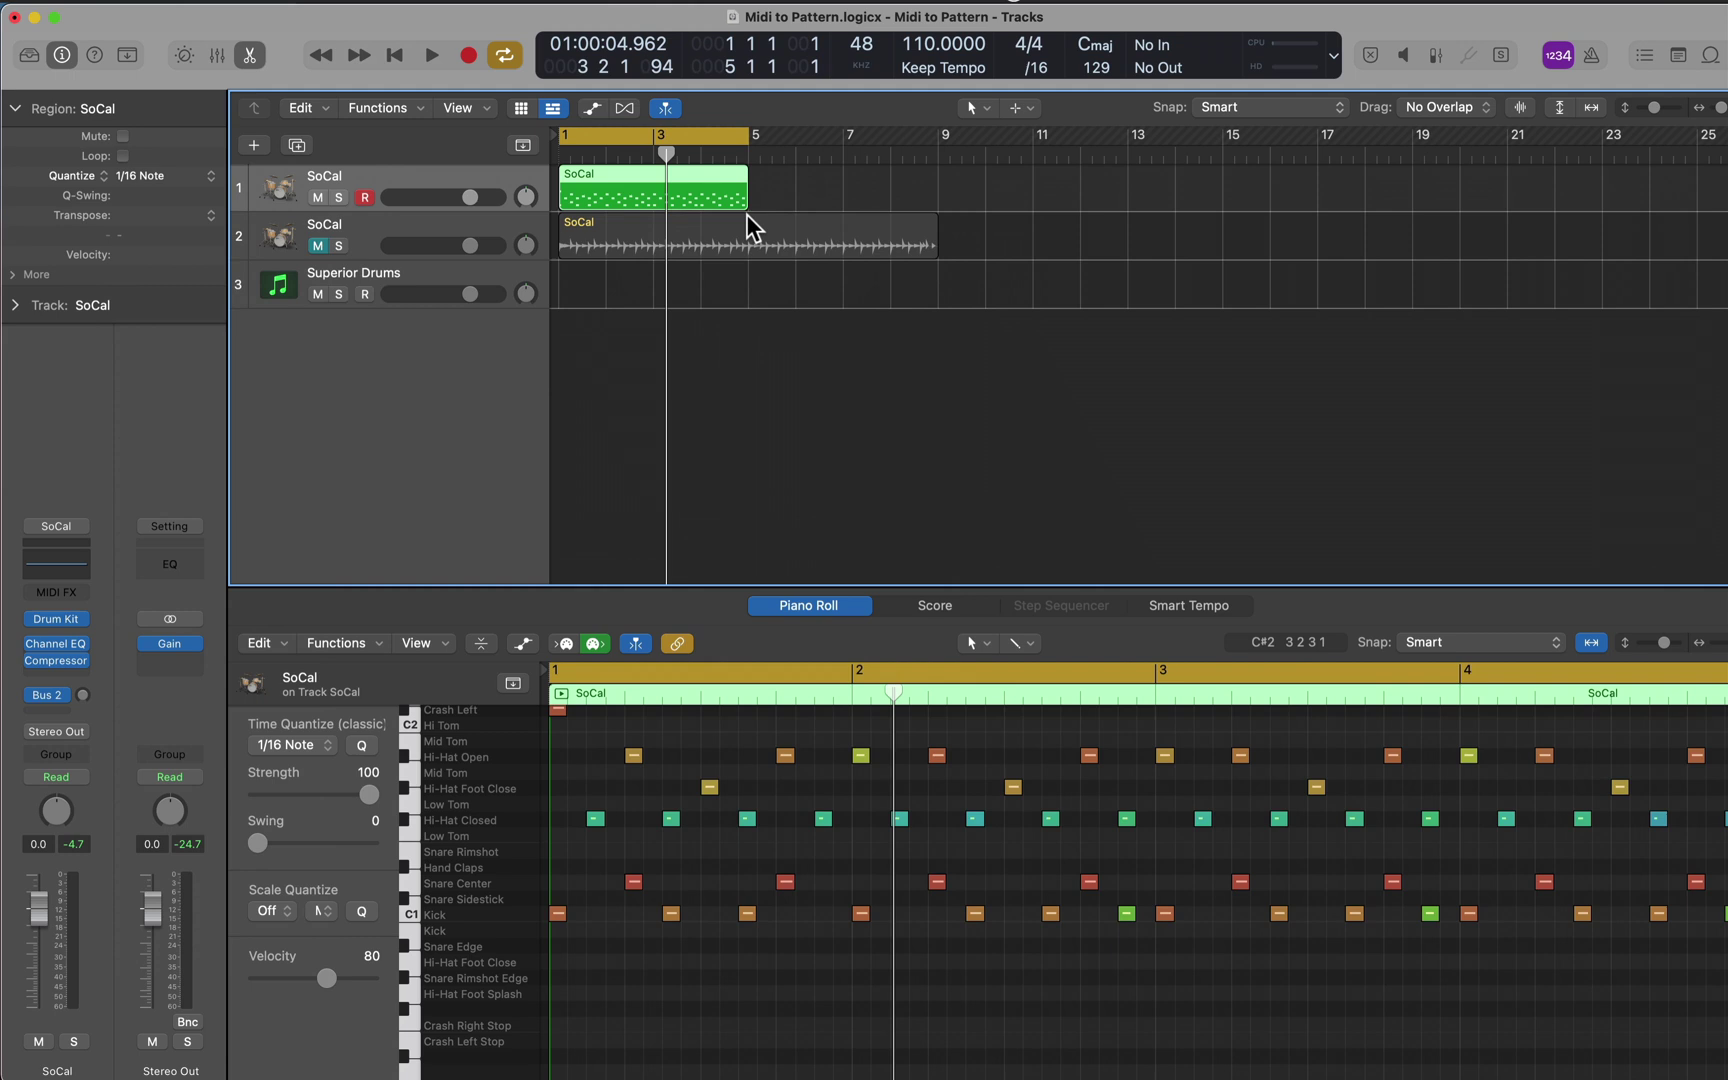
Convert the SoCal region to a pattern region, audition it, and switch off the first Crash Left step
{"action": "right_click", "coordinate": [703, 175]}
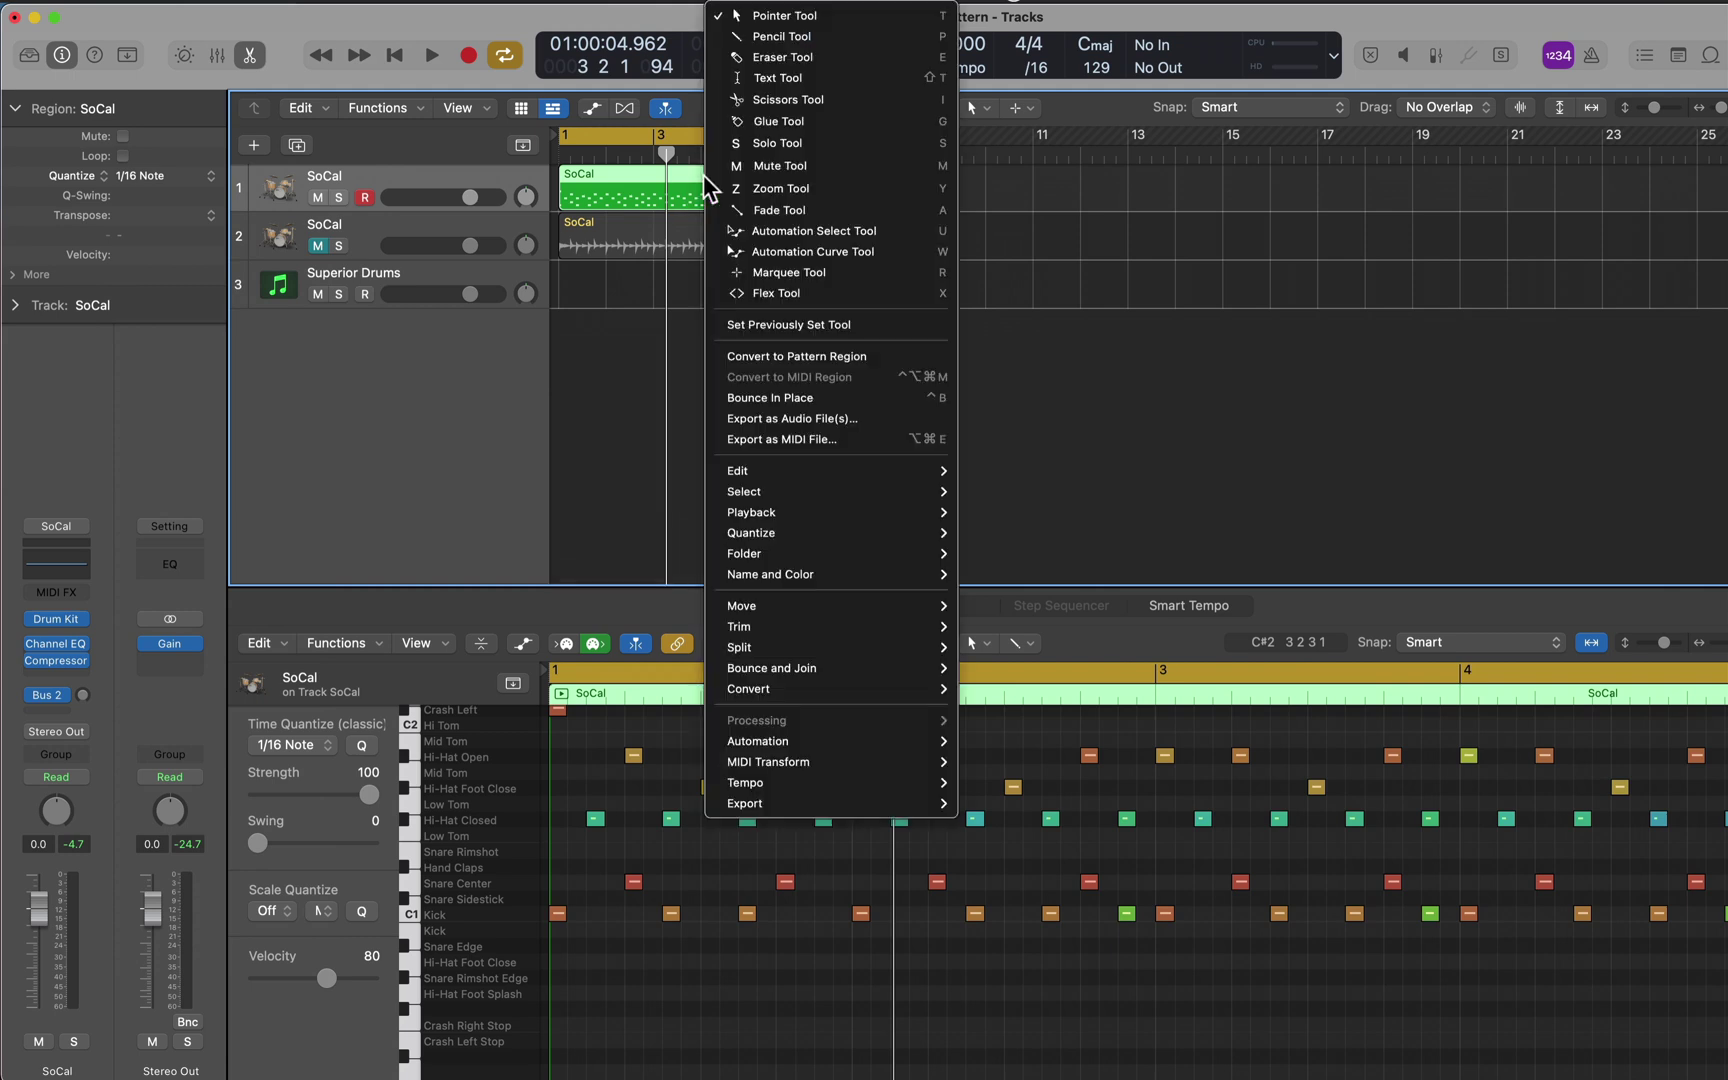
{"action": "left_click", "coordinate": [771, 347]}
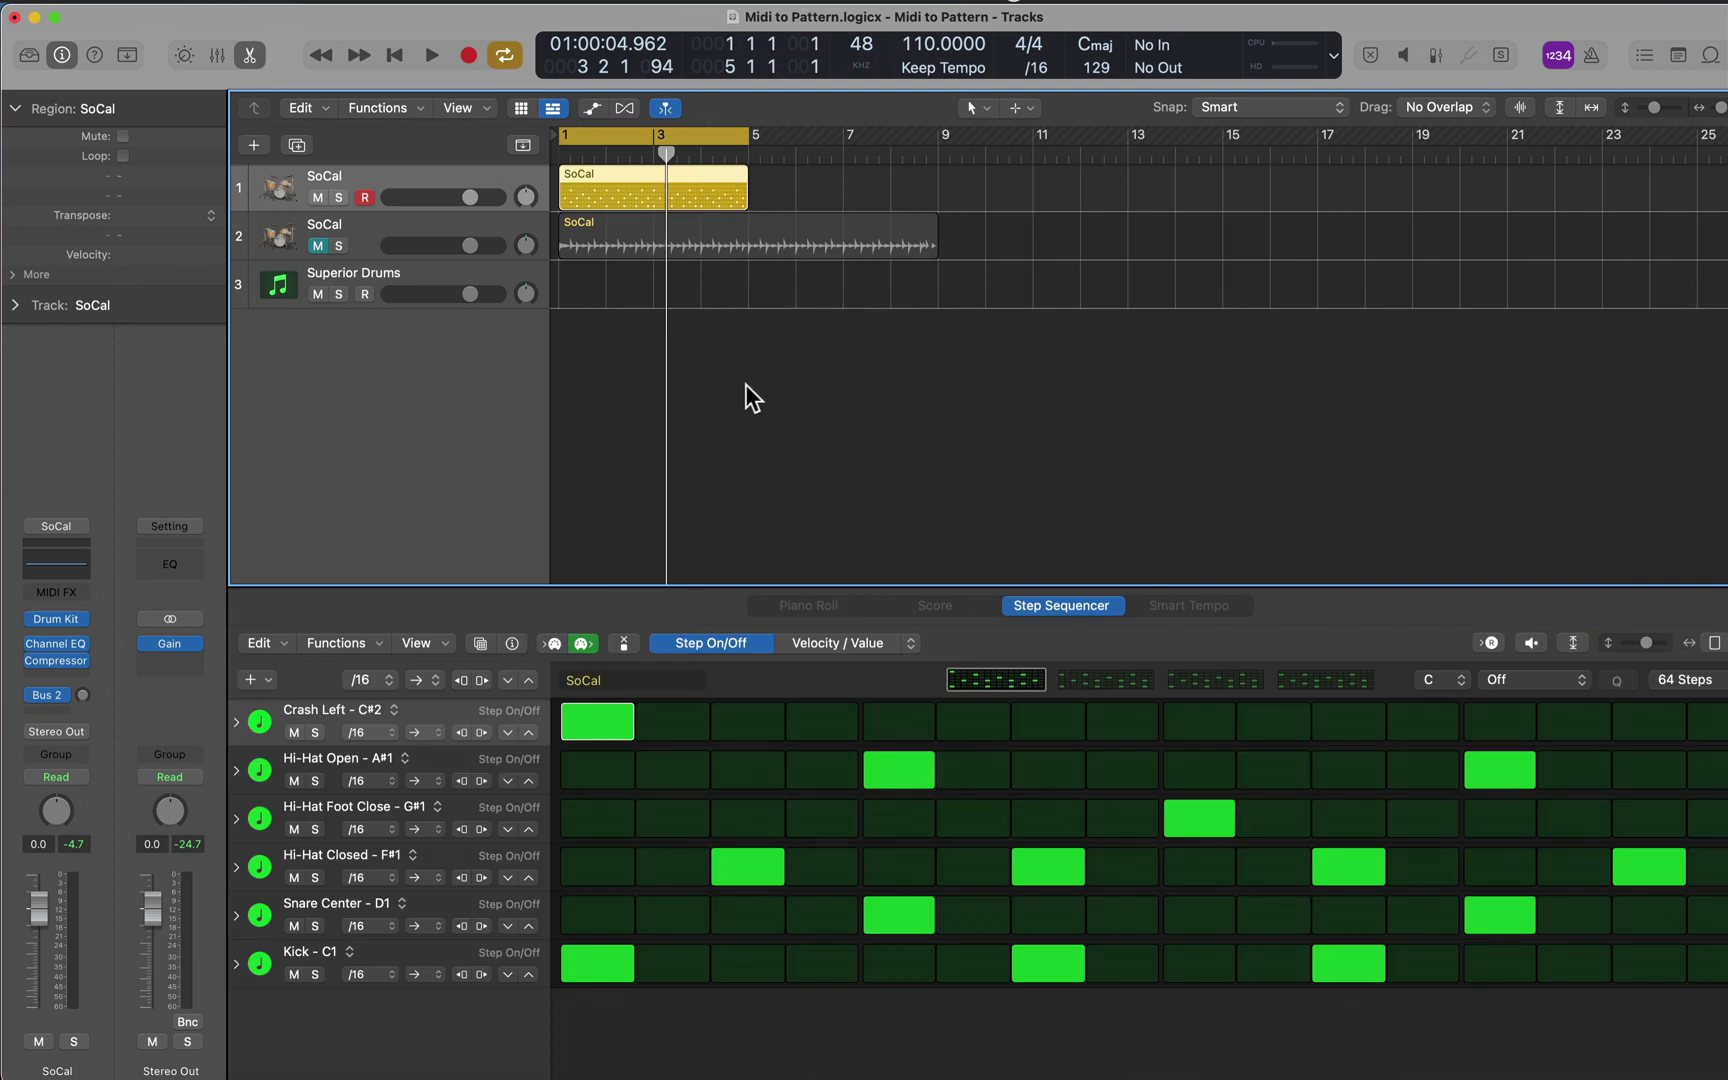
{"action": "key", "text": "space"}
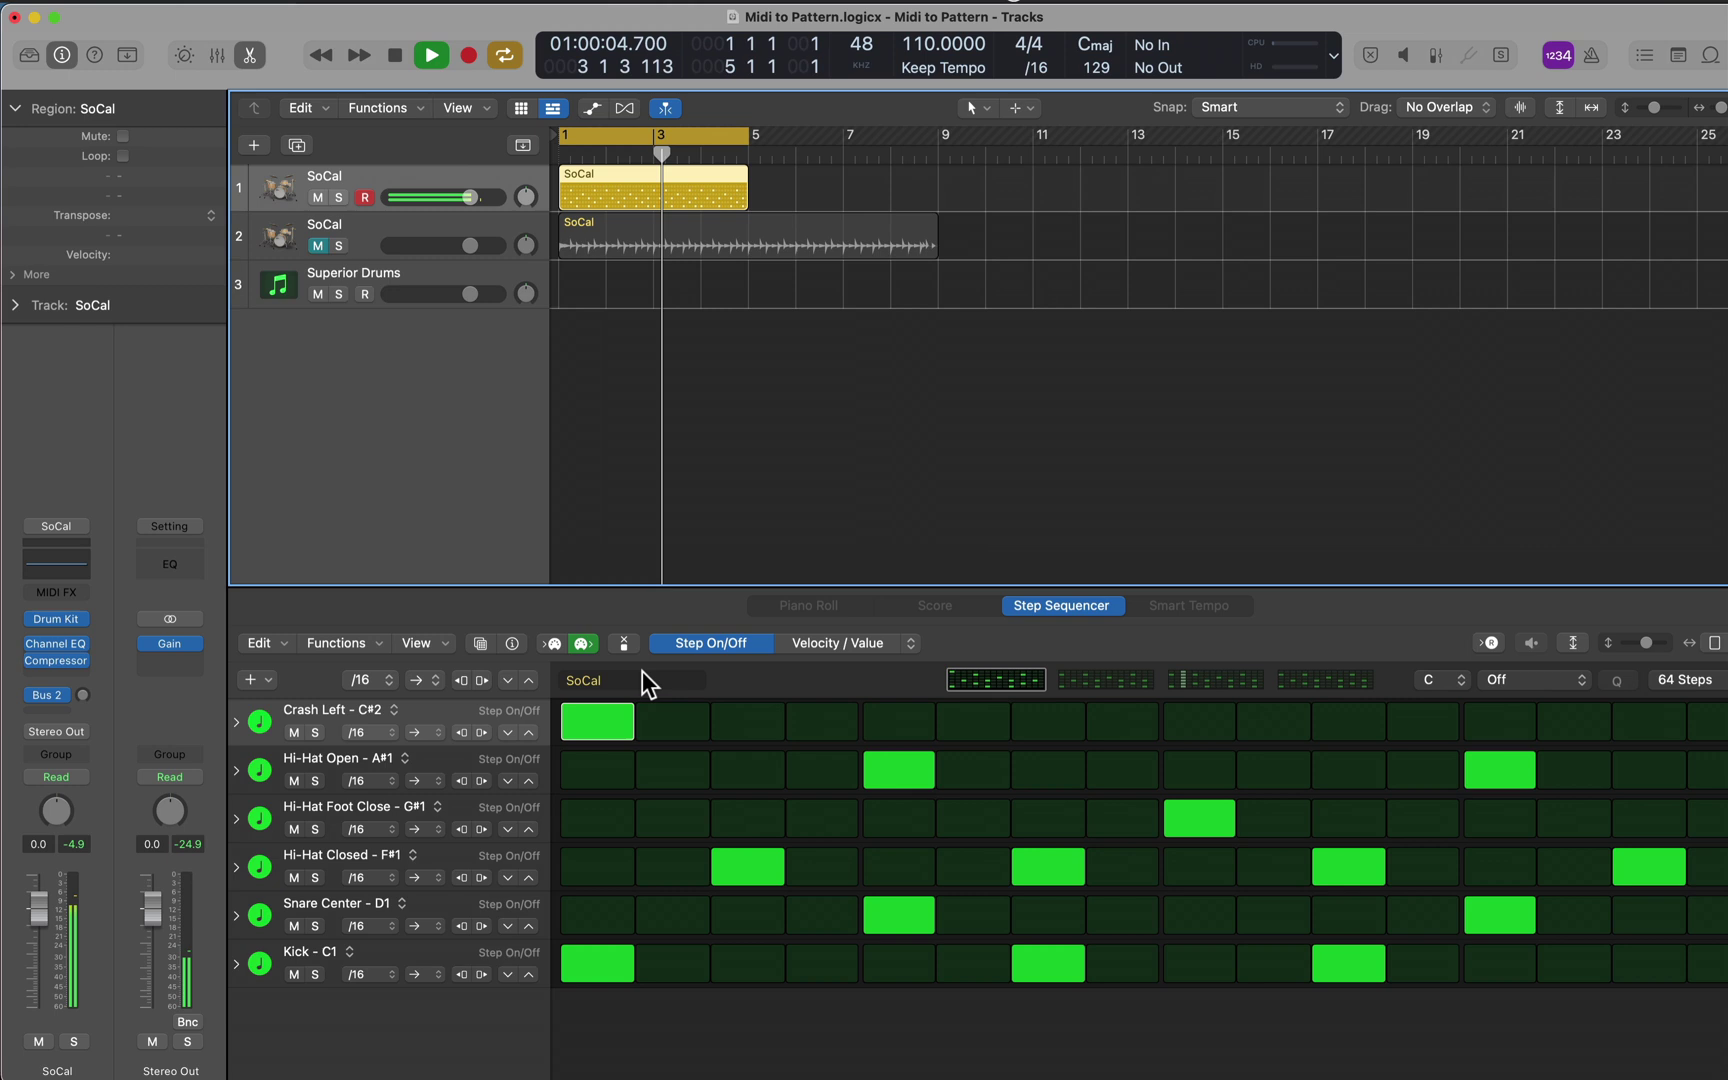
{"action": "key", "text": "space"}
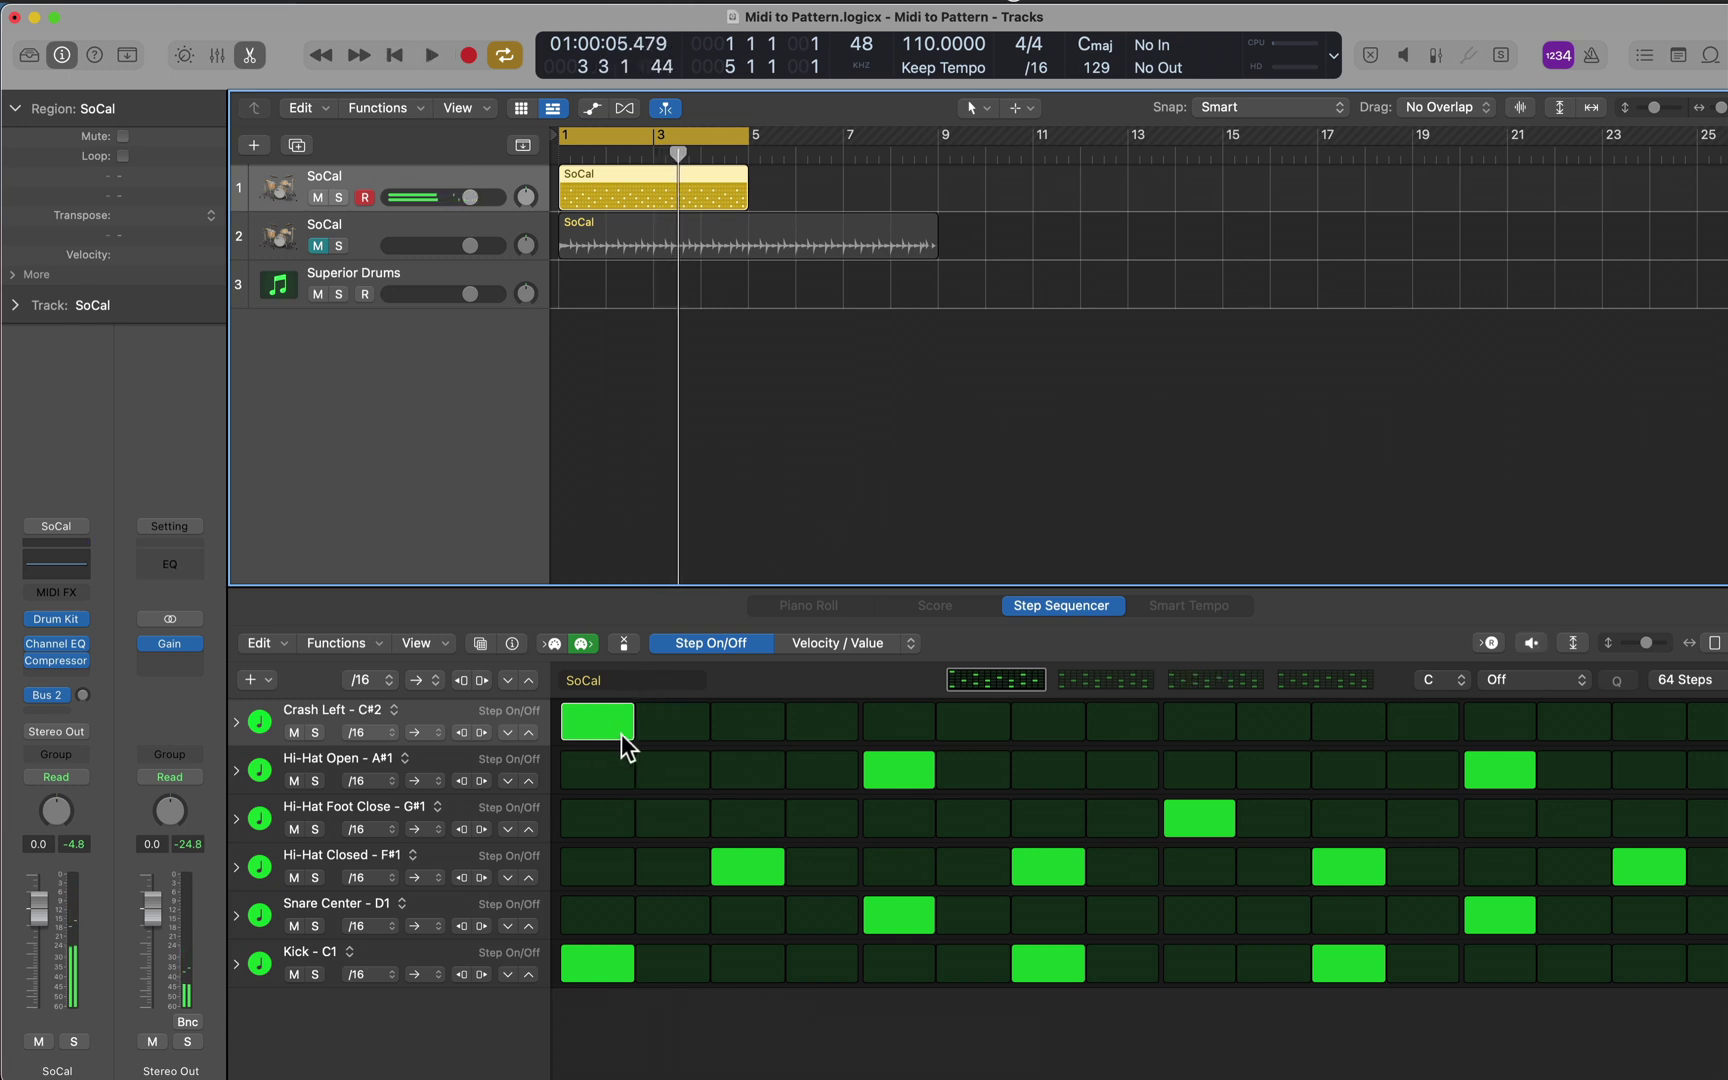
{"action": "left_click", "coordinate": [603, 721]}
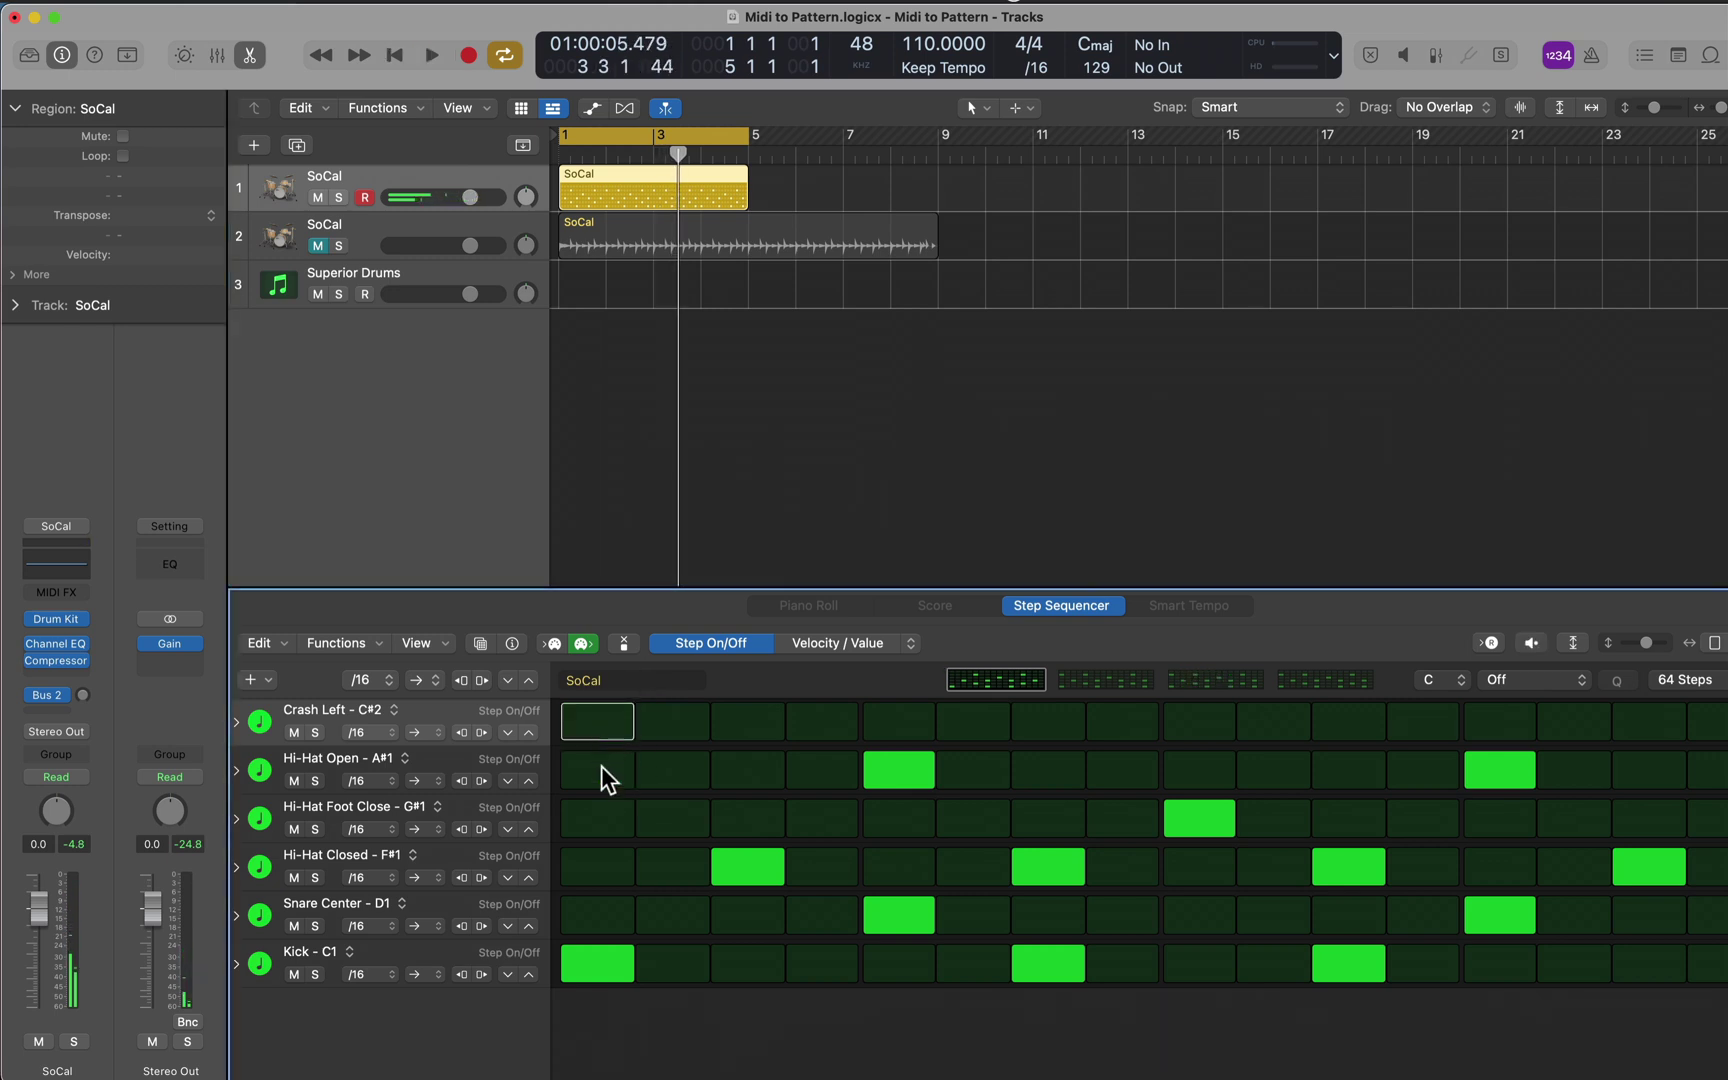
Set the pattern length to 32 steps and lower all Hi-Hat Open velocities by 21
{"action": "left_click", "coordinate": [1684, 689]}
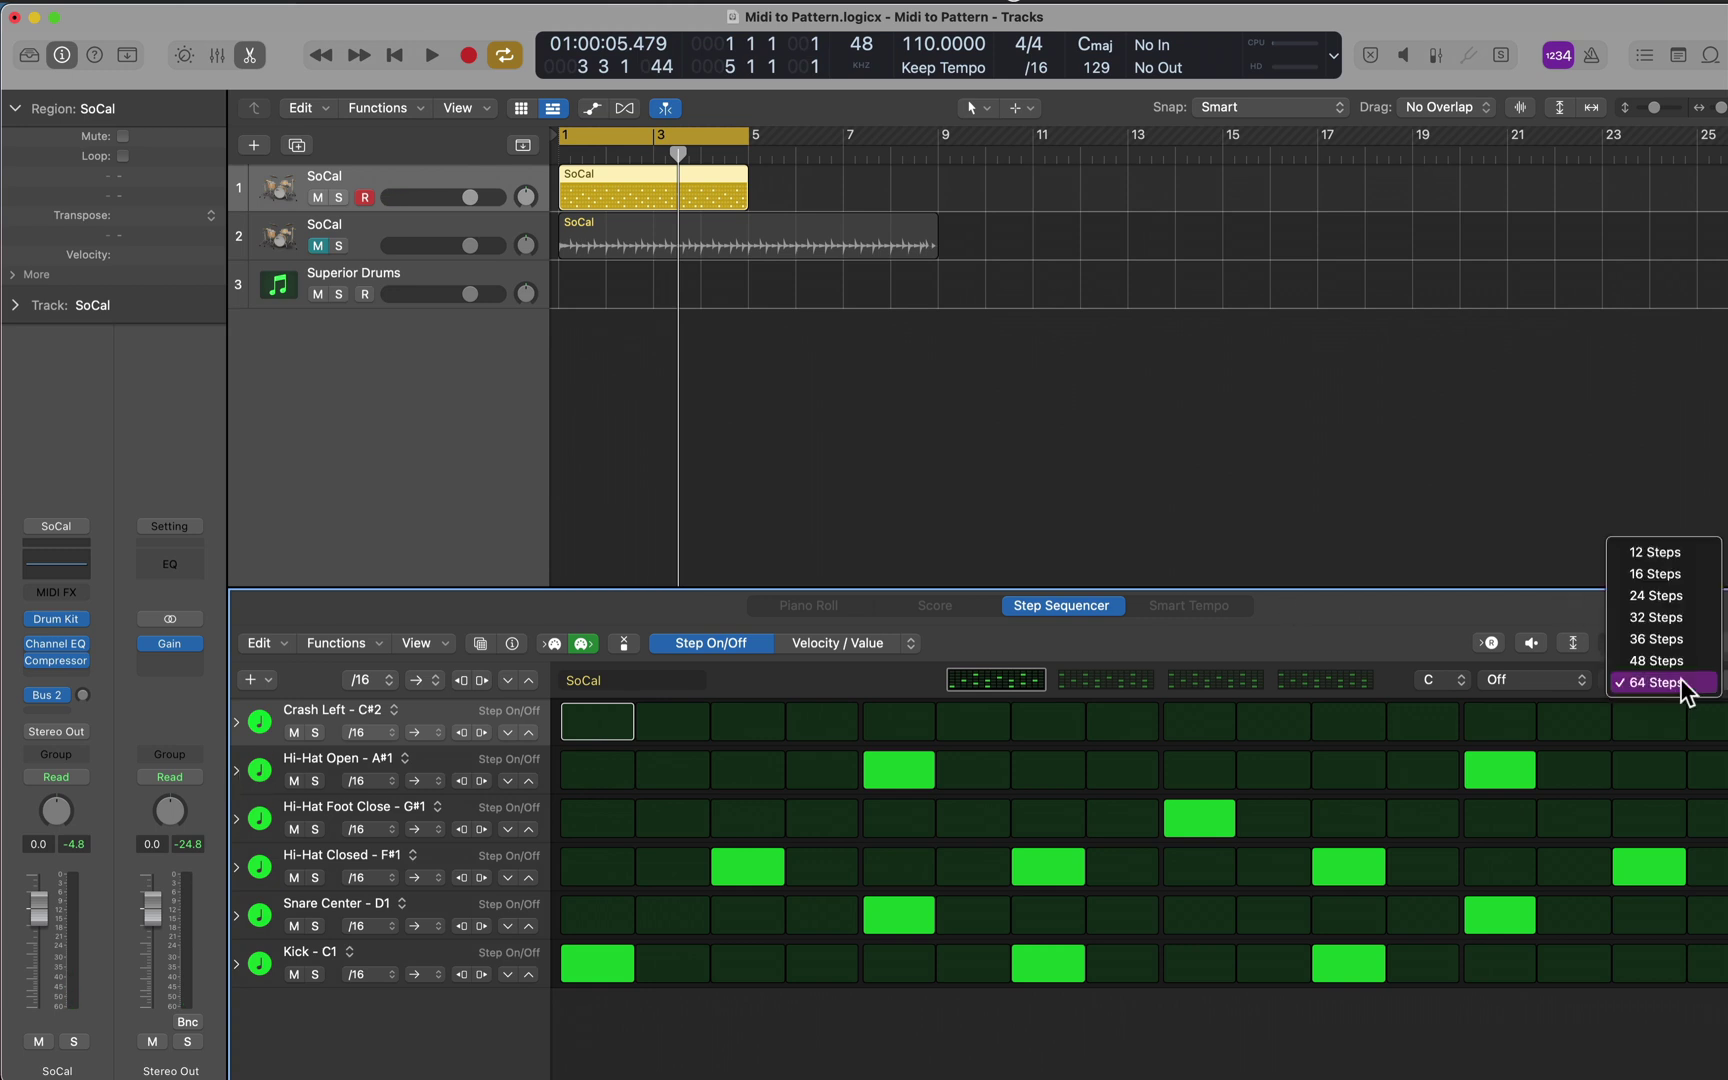
{"action": "left_click", "coordinate": [1676, 622]}
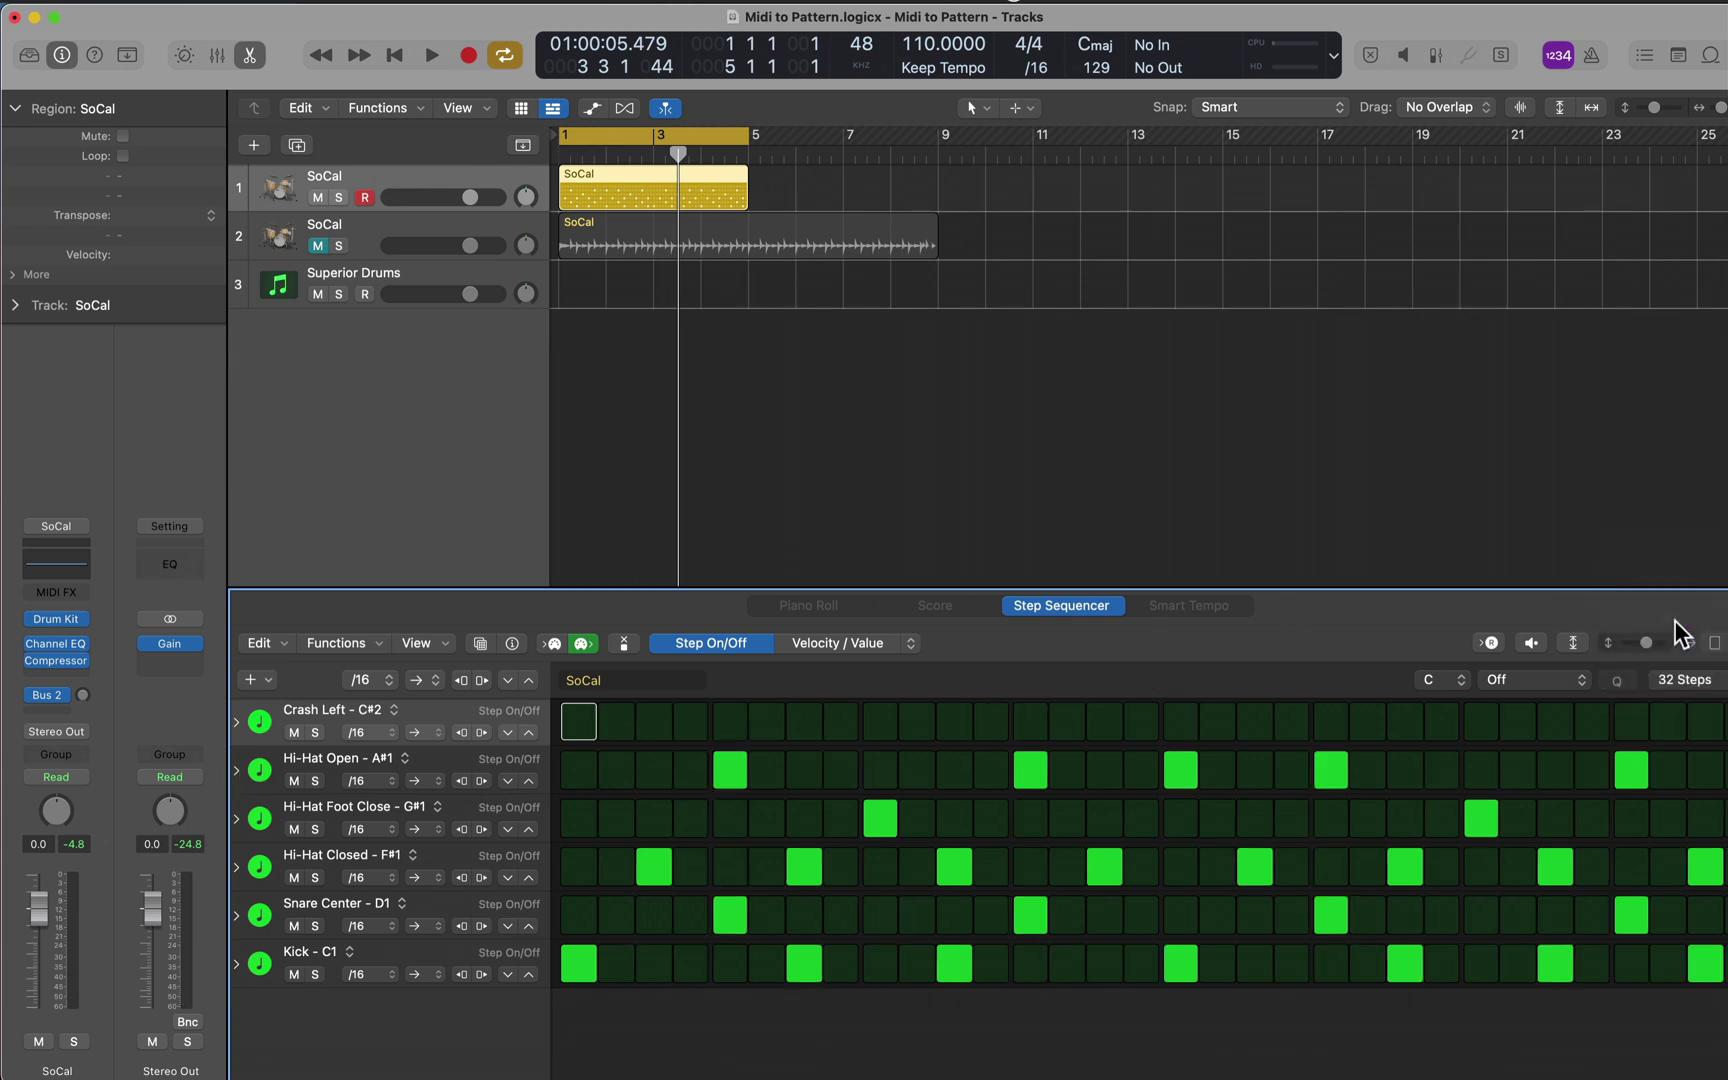
{"action": "left_click", "coordinate": [242, 782]}
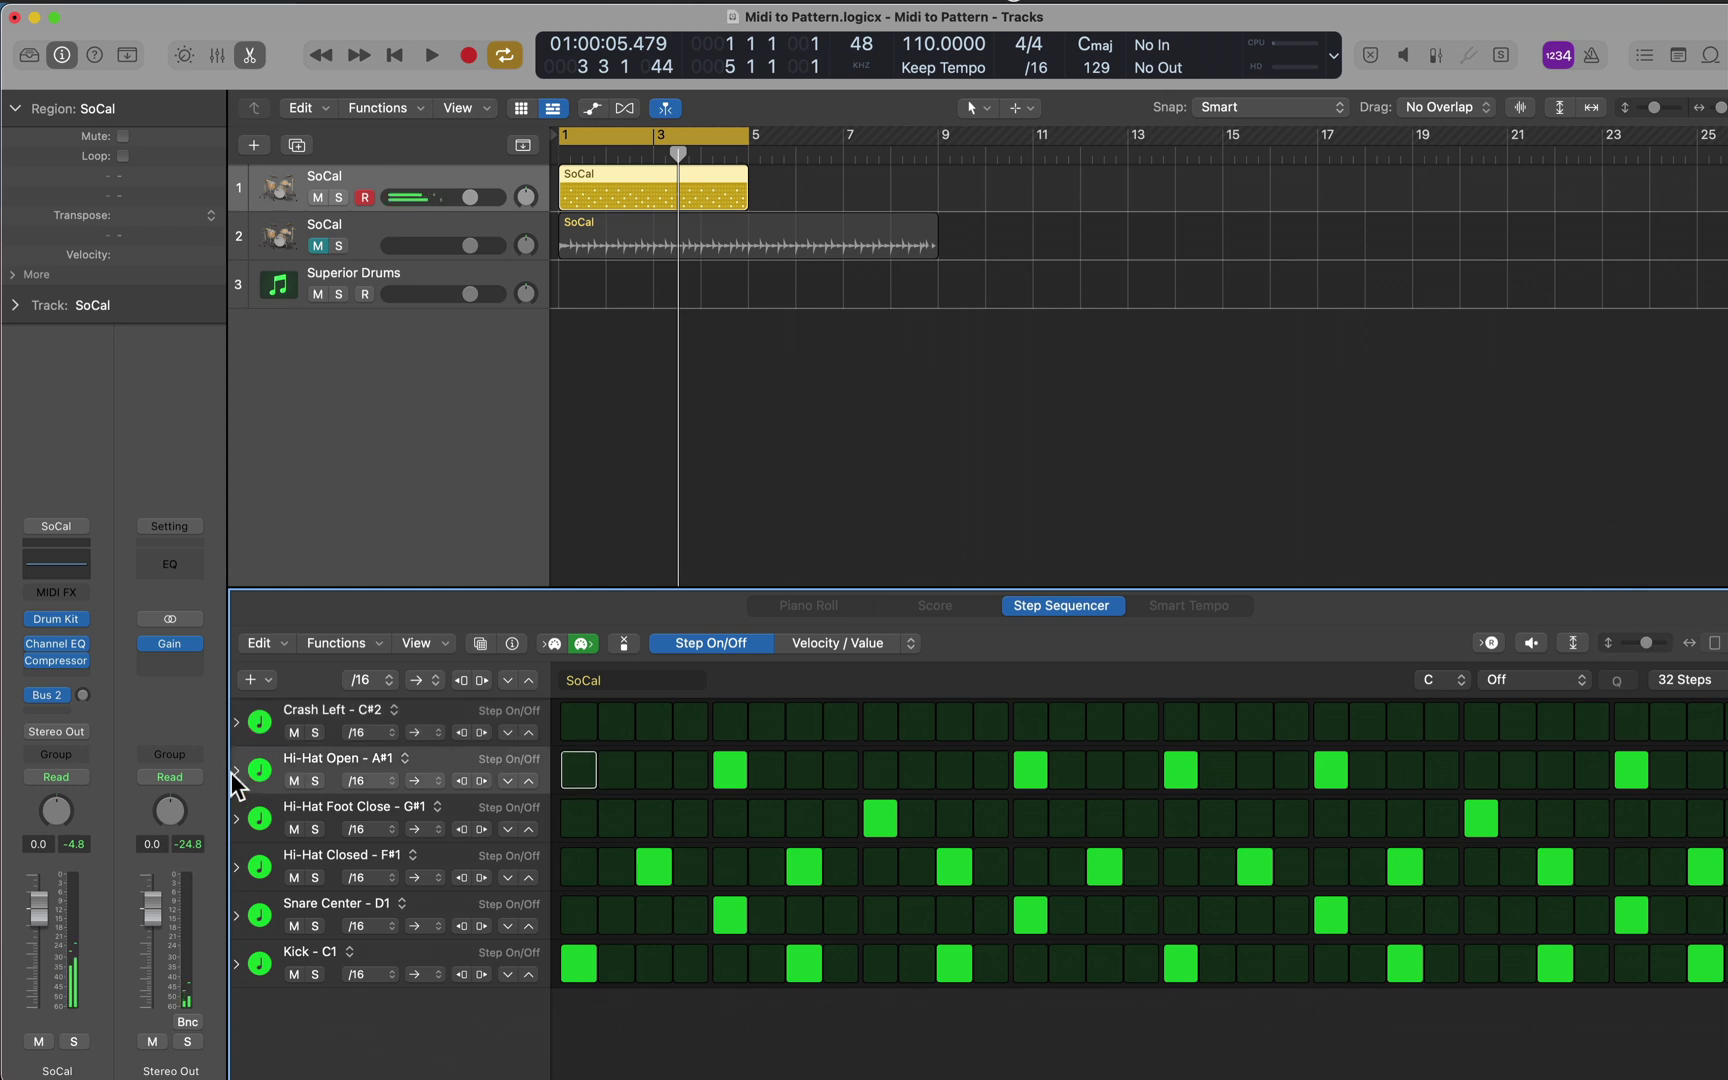
{"action": "left_click", "coordinate": [236, 771]}
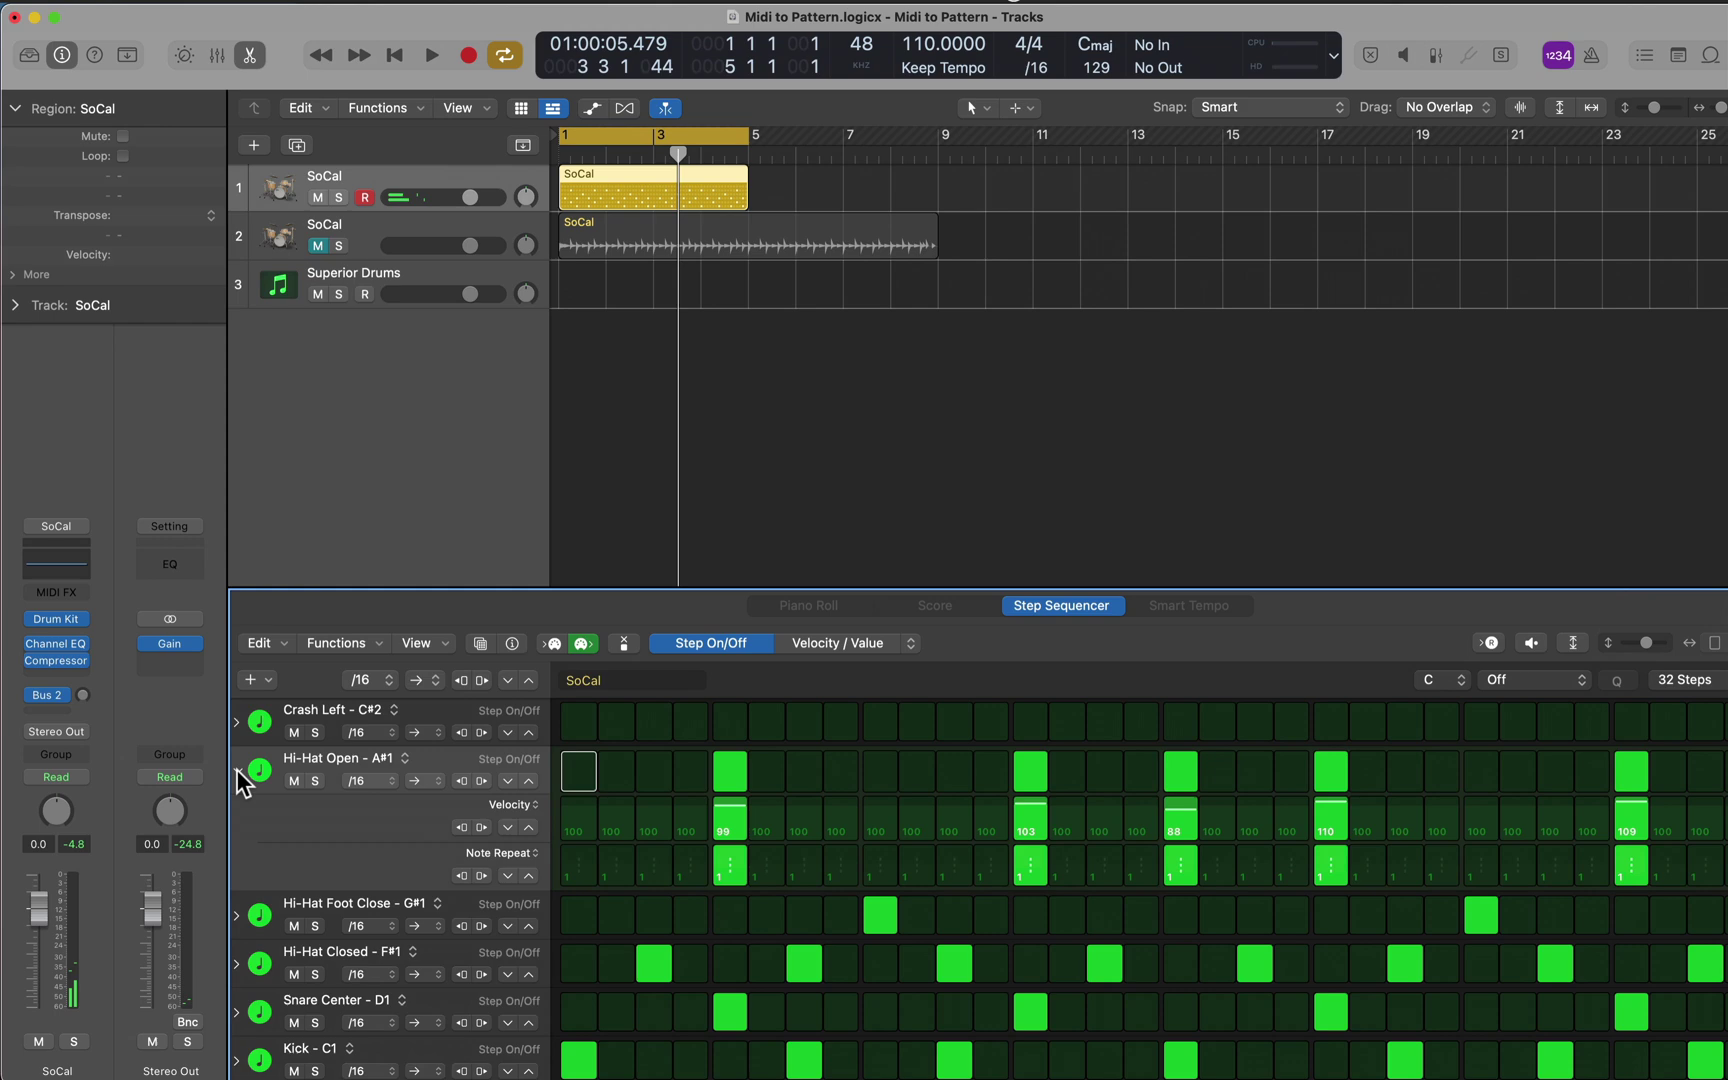
{"action": "left_click_drag", "start_coordinate": [285, 838], "coordinate": [269, 894]}
During playback, raise all Hi-Hat Open velocities up toward 62, then collapse the Hi-Hat Open lane
{"action": "key", "text": "Return"}
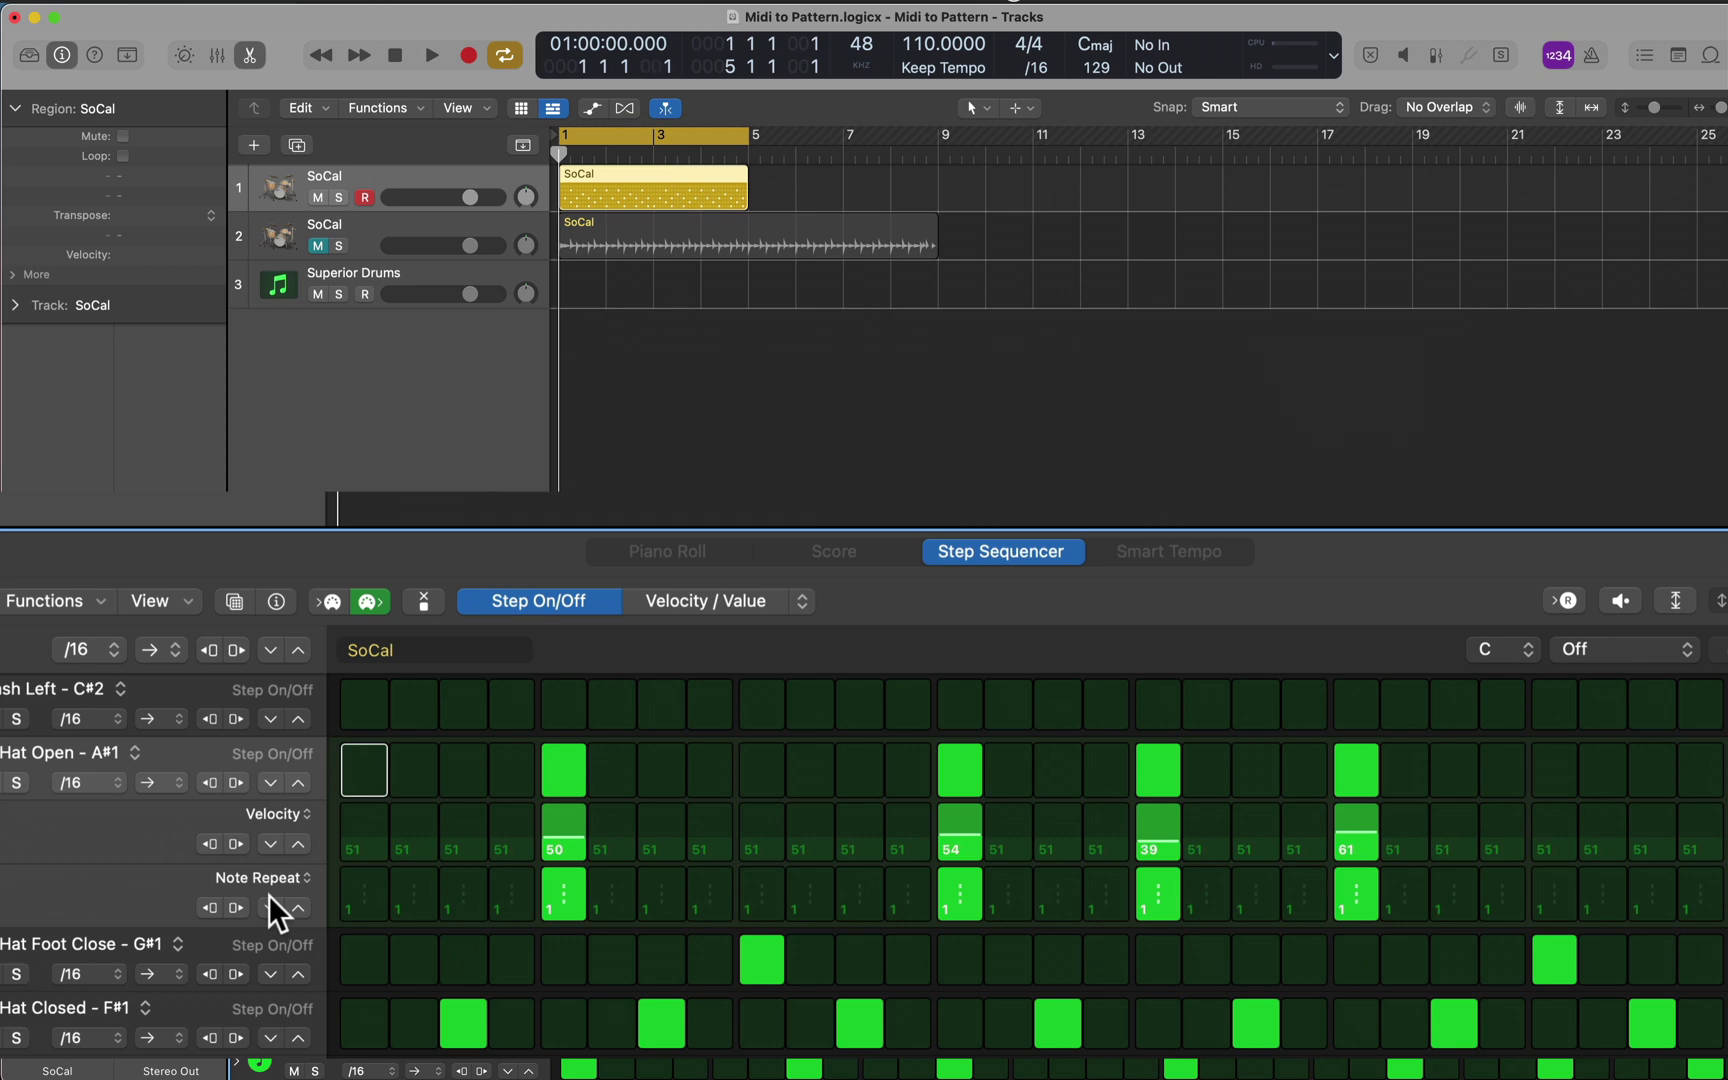
{"action": "key", "text": "space"}
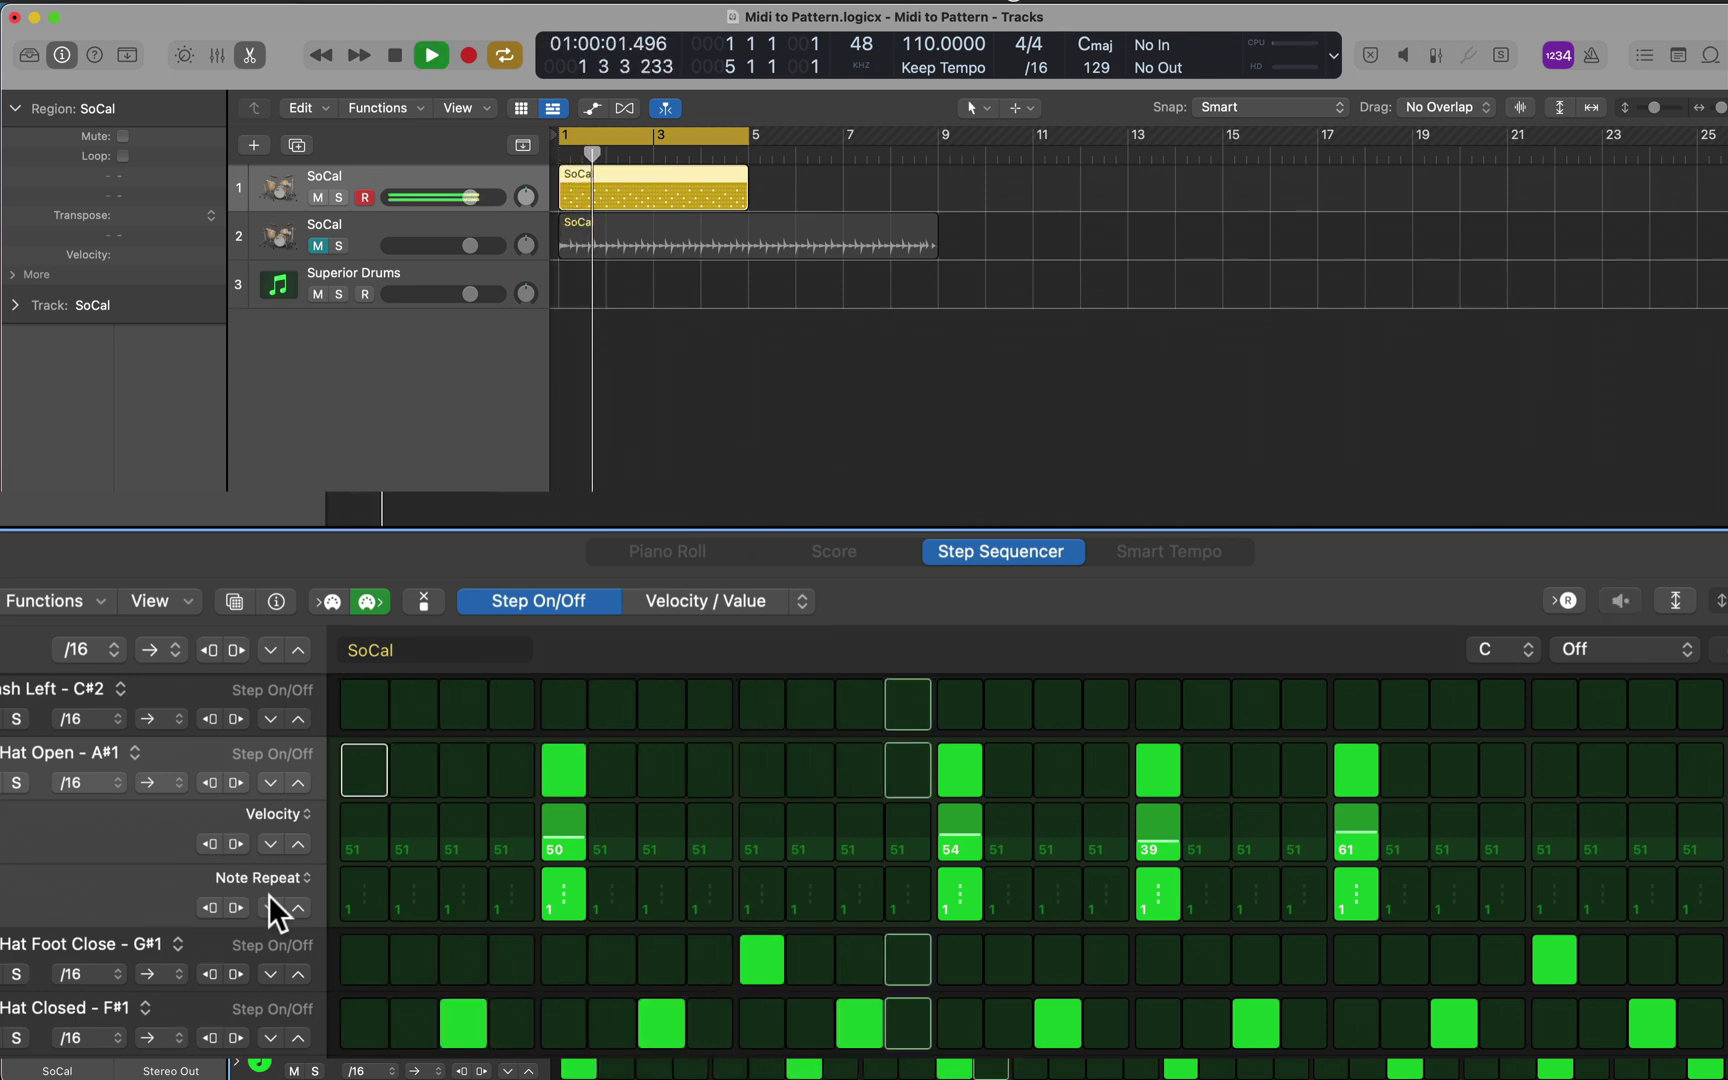
{"action": "left_click", "coordinate": [522, 828]}
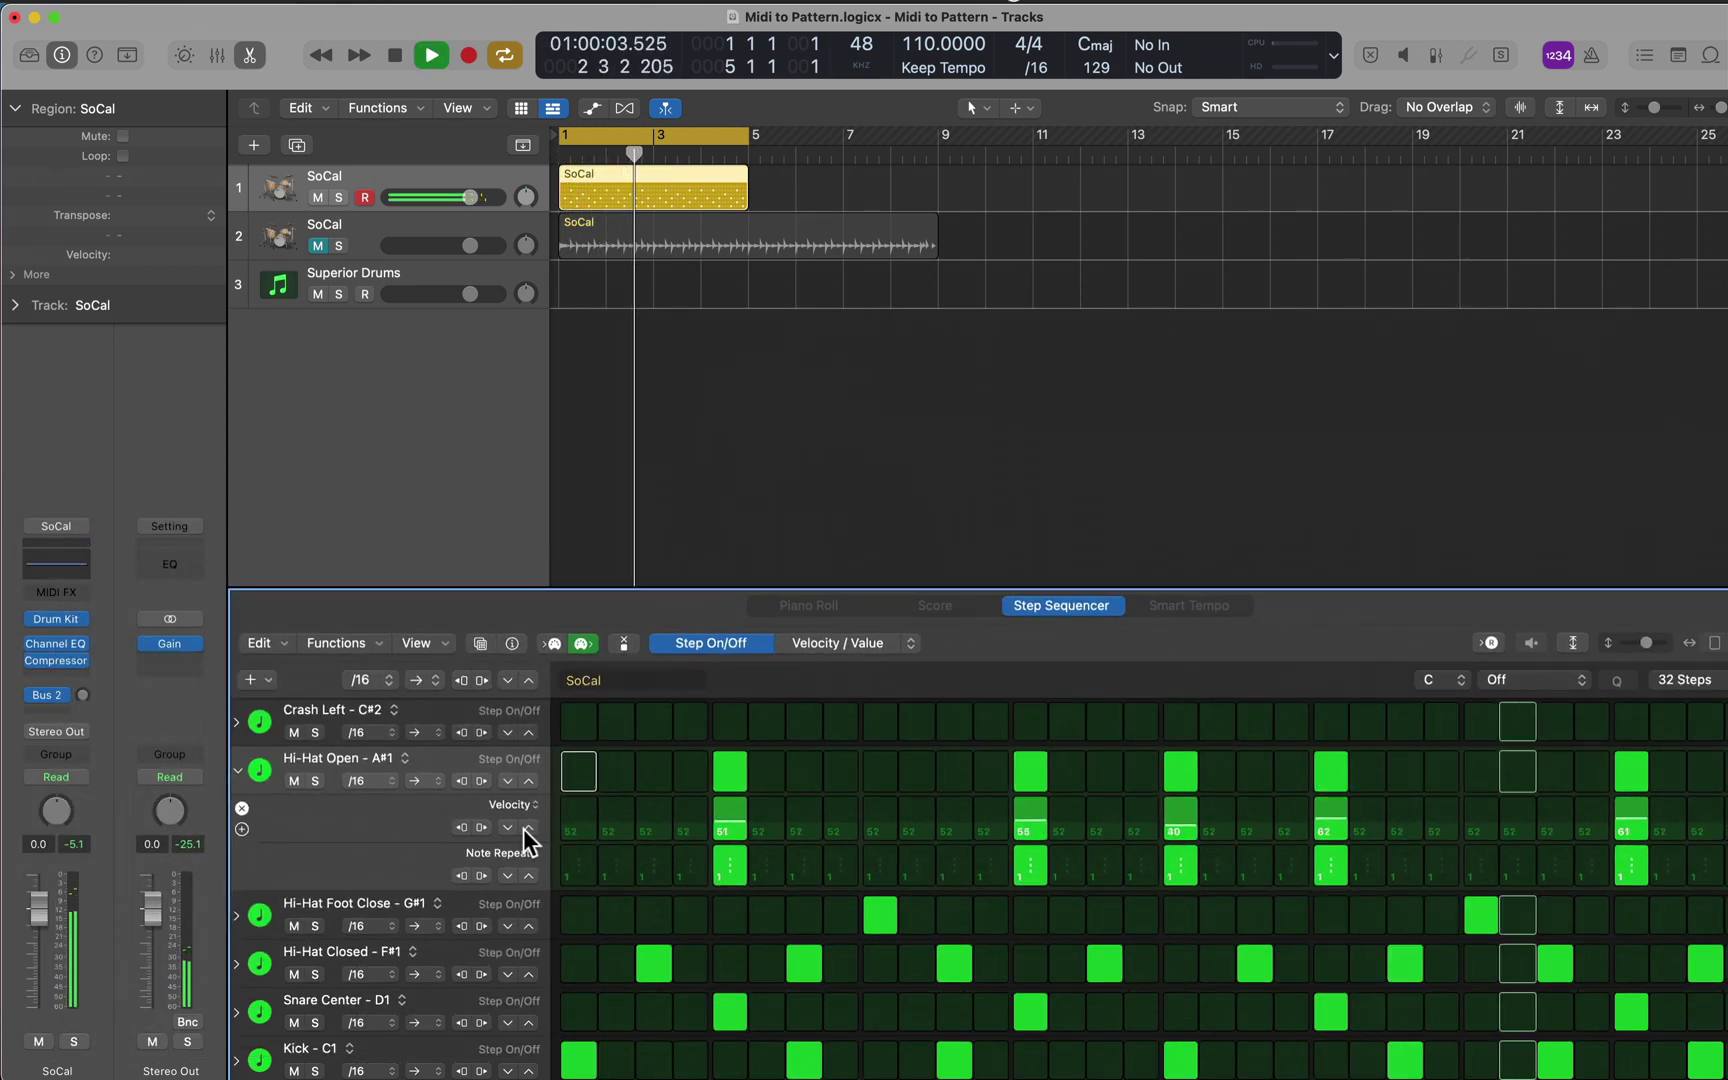
{"action": "left_click", "coordinate": [522, 826]}
{"action": "left_click", "coordinate": [522, 820]}
{"action": "left_click", "coordinate": [522, 819]}
{"action": "left_click", "coordinate": [522, 819]}
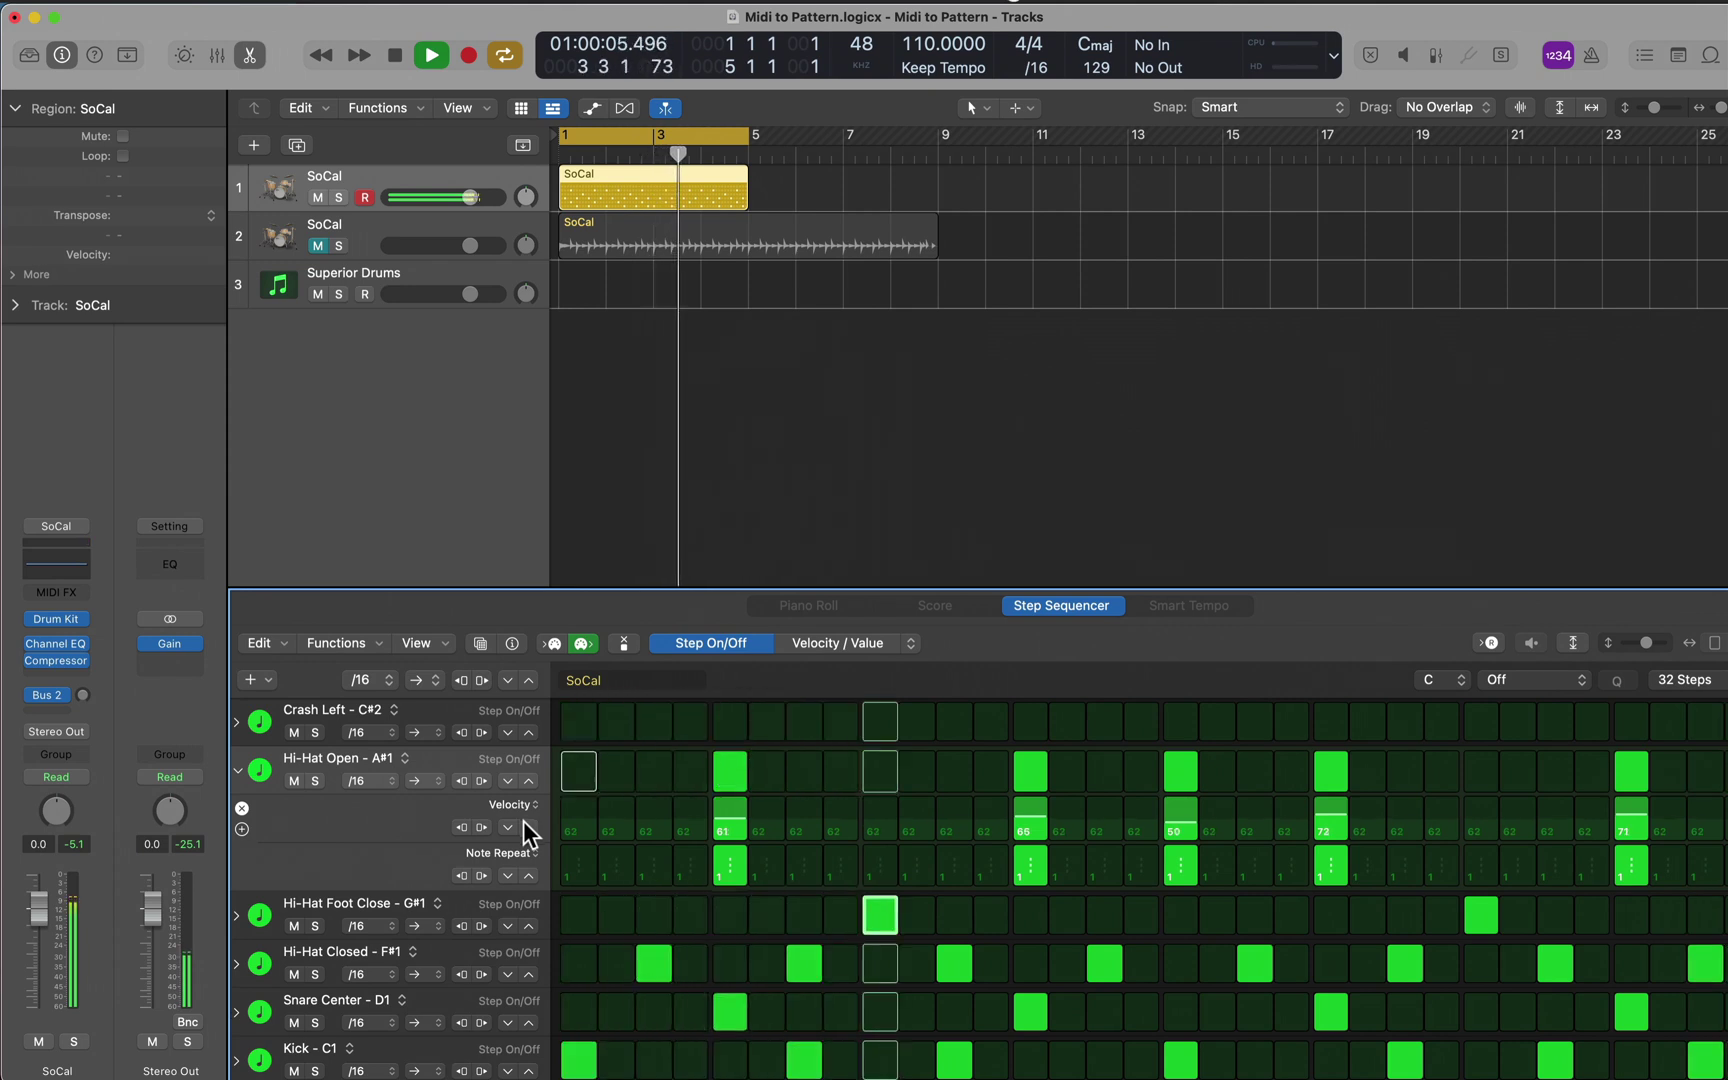
{"action": "key", "text": "space"}
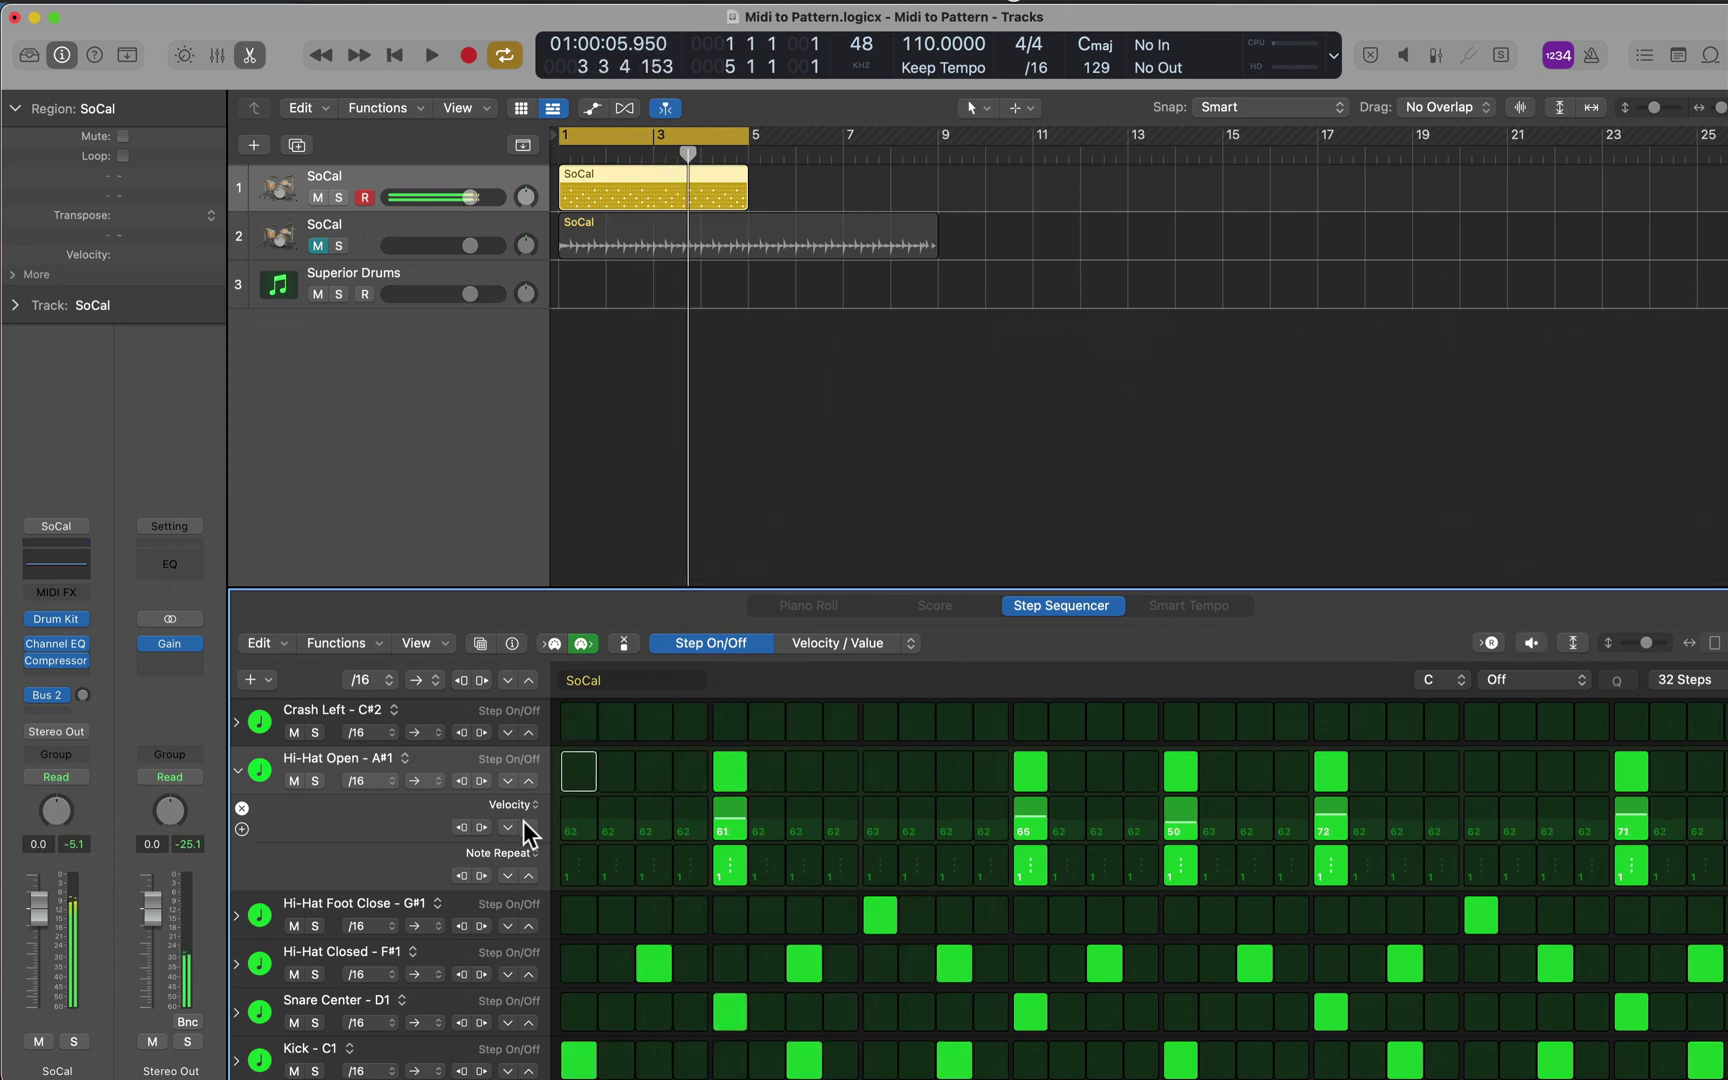
{"action": "left_click", "coordinate": [239, 775]}
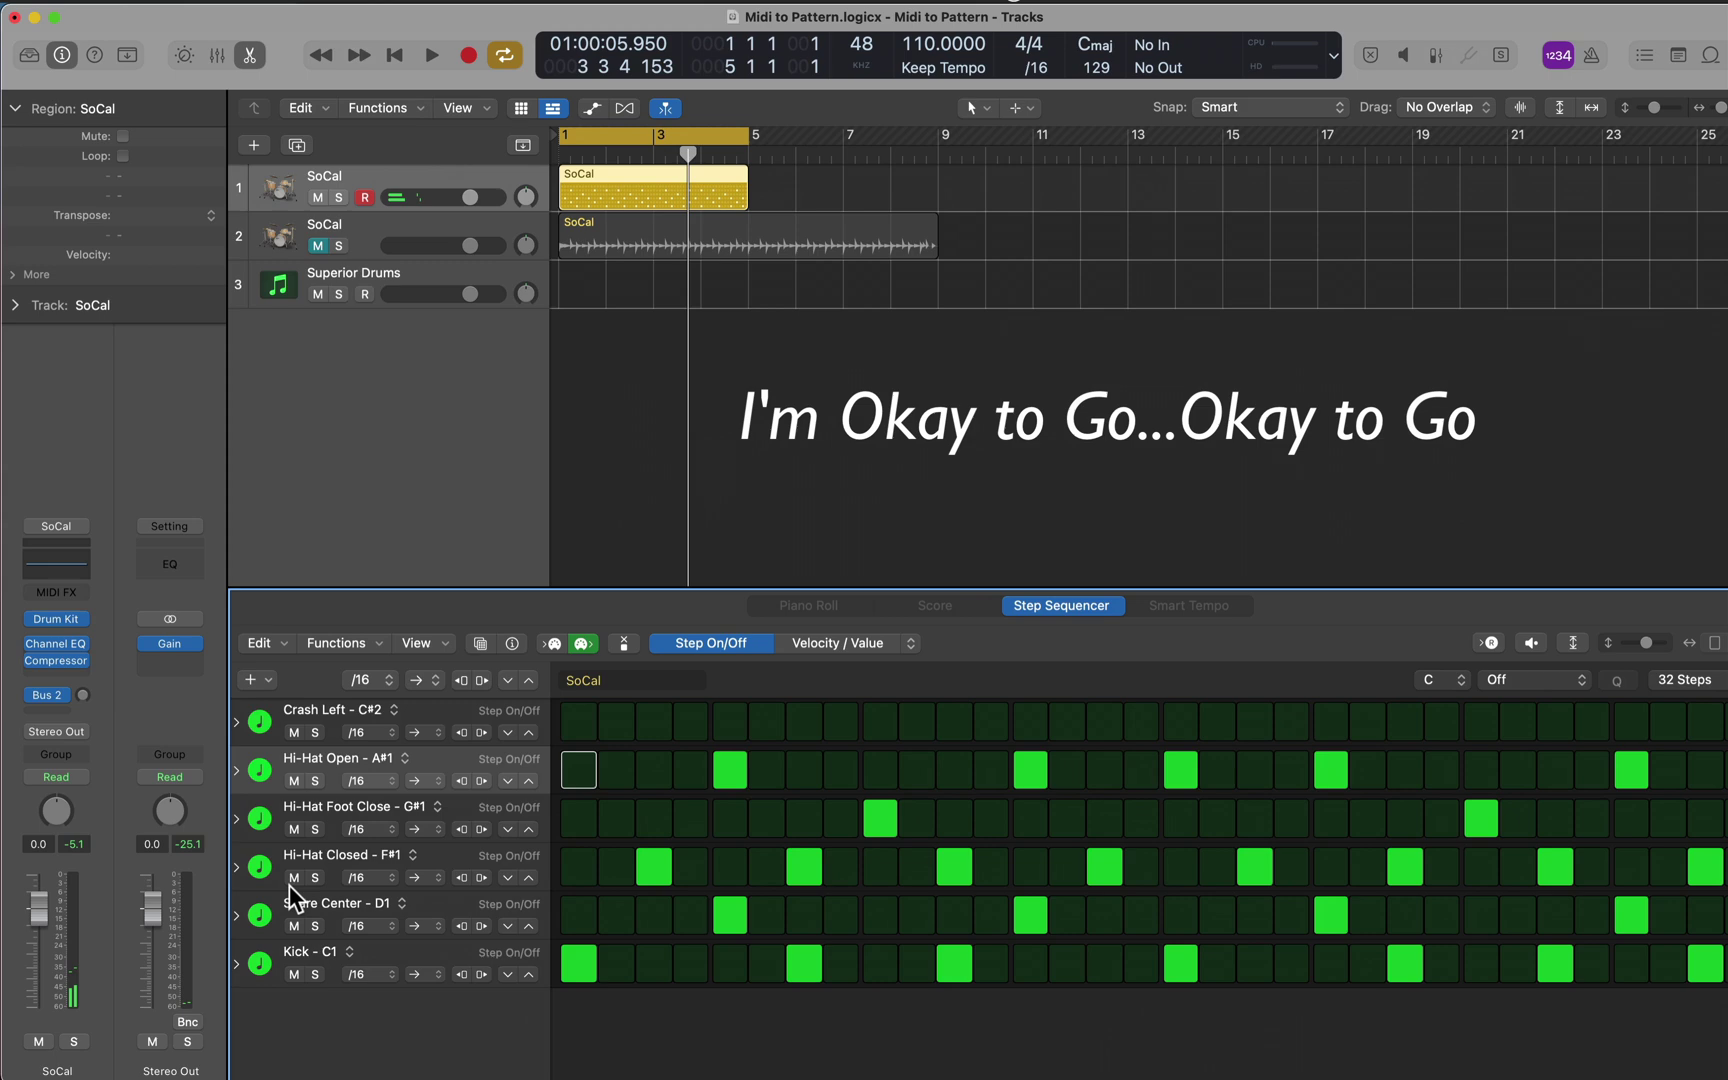
Make the first Hi-Hat Closed hit a 4-note repeat and audition the hi-hat roll from the start
{"action": "left_click", "coordinate": [237, 868]}
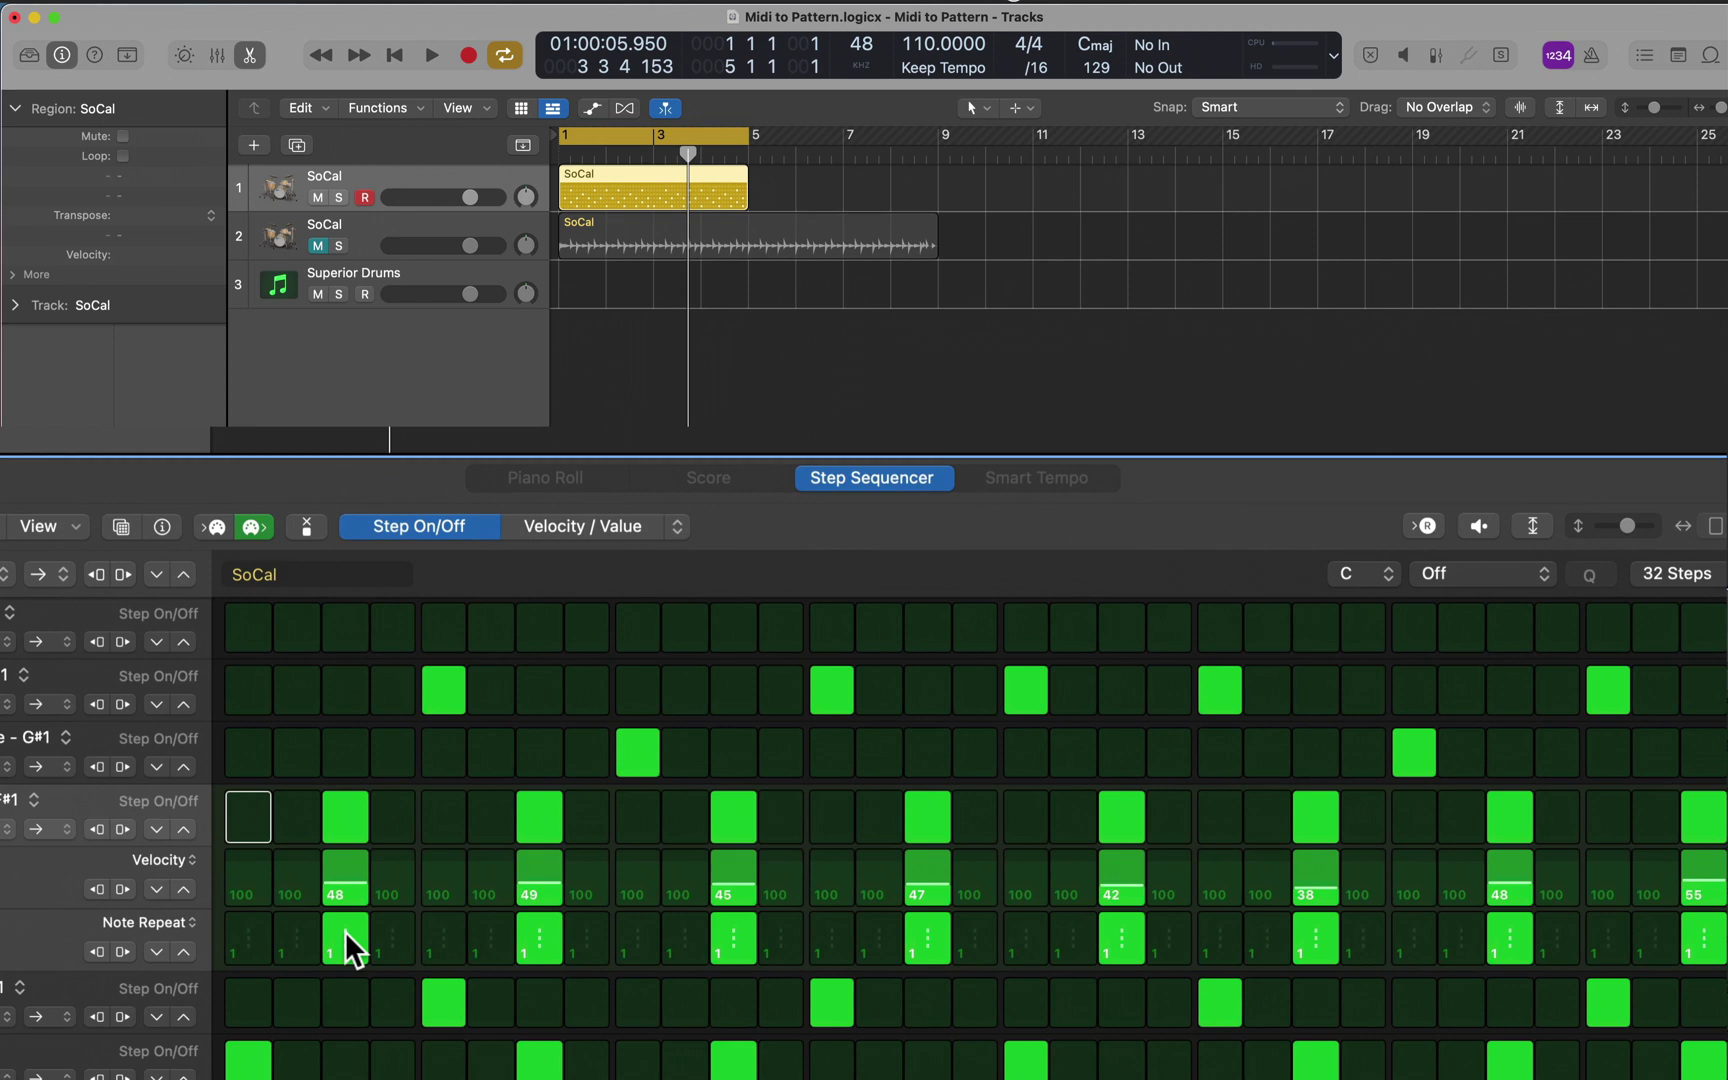
{"action": "left_click_drag", "start_coordinate": [346, 932], "coordinate": [350, 864]}
{"action": "key", "text": "Return"}
{"action": "key", "text": "space"}
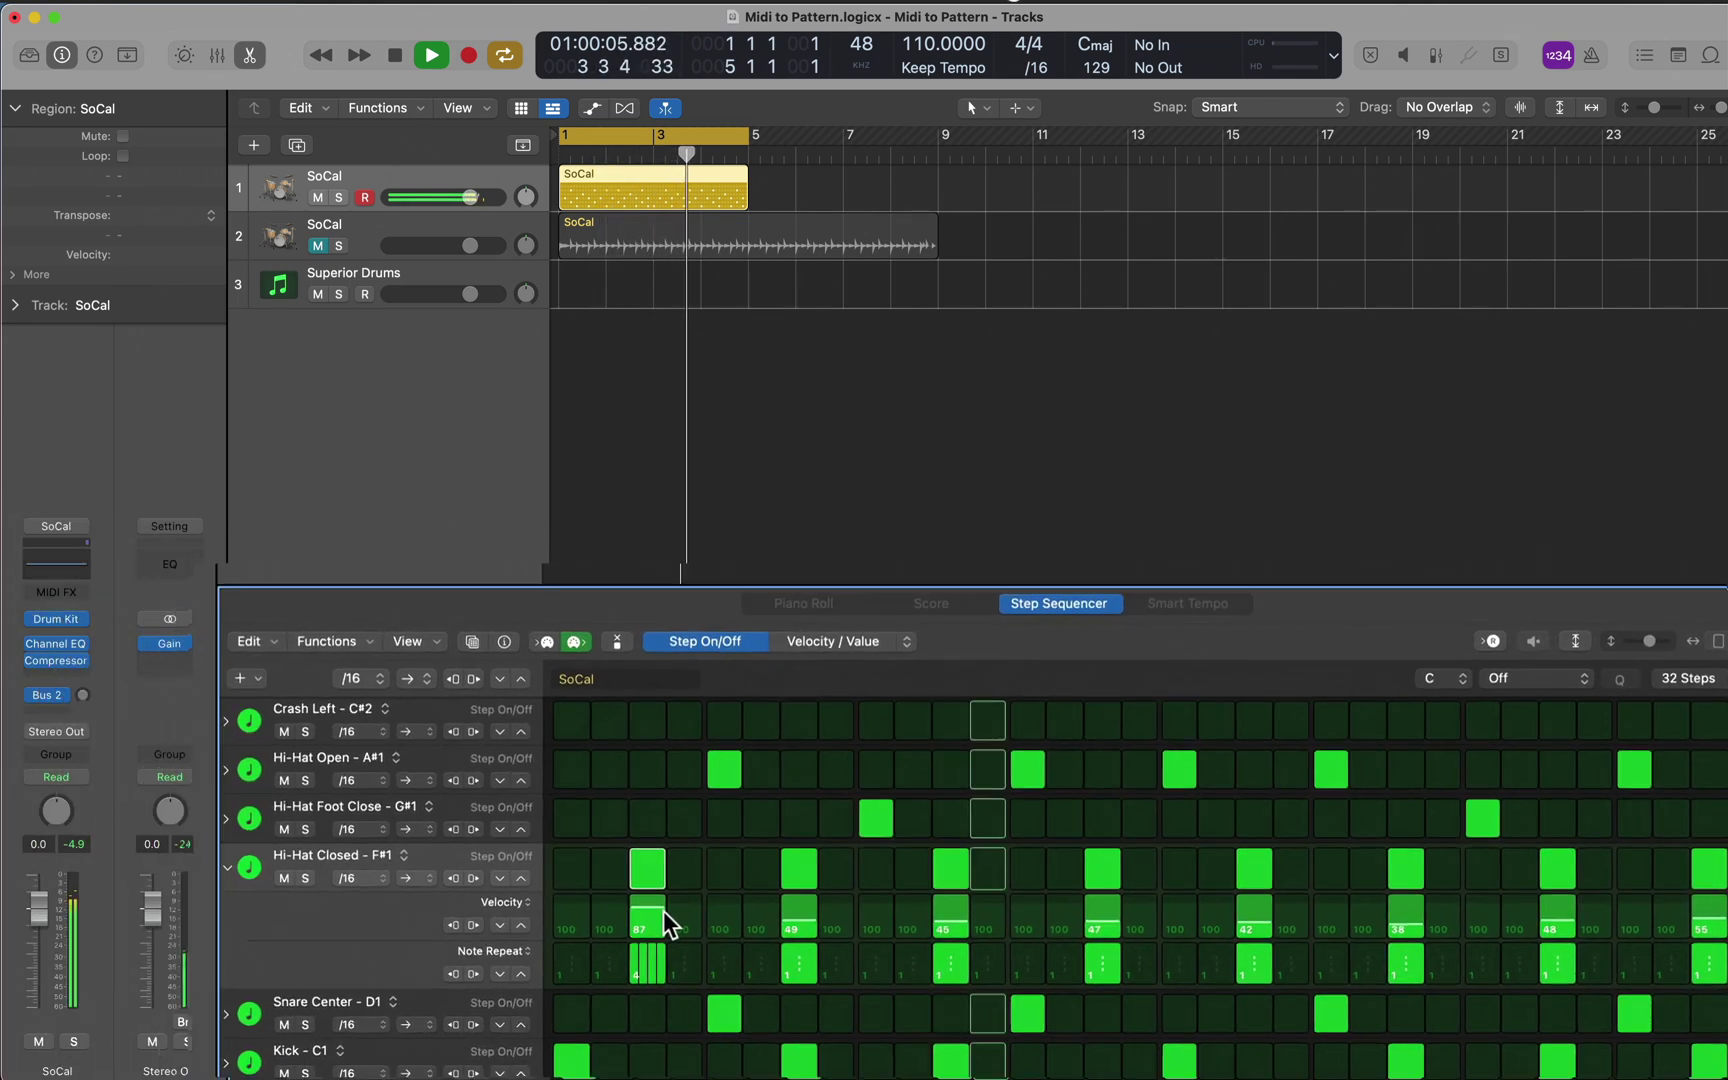
{"action": "key", "text": "space"}
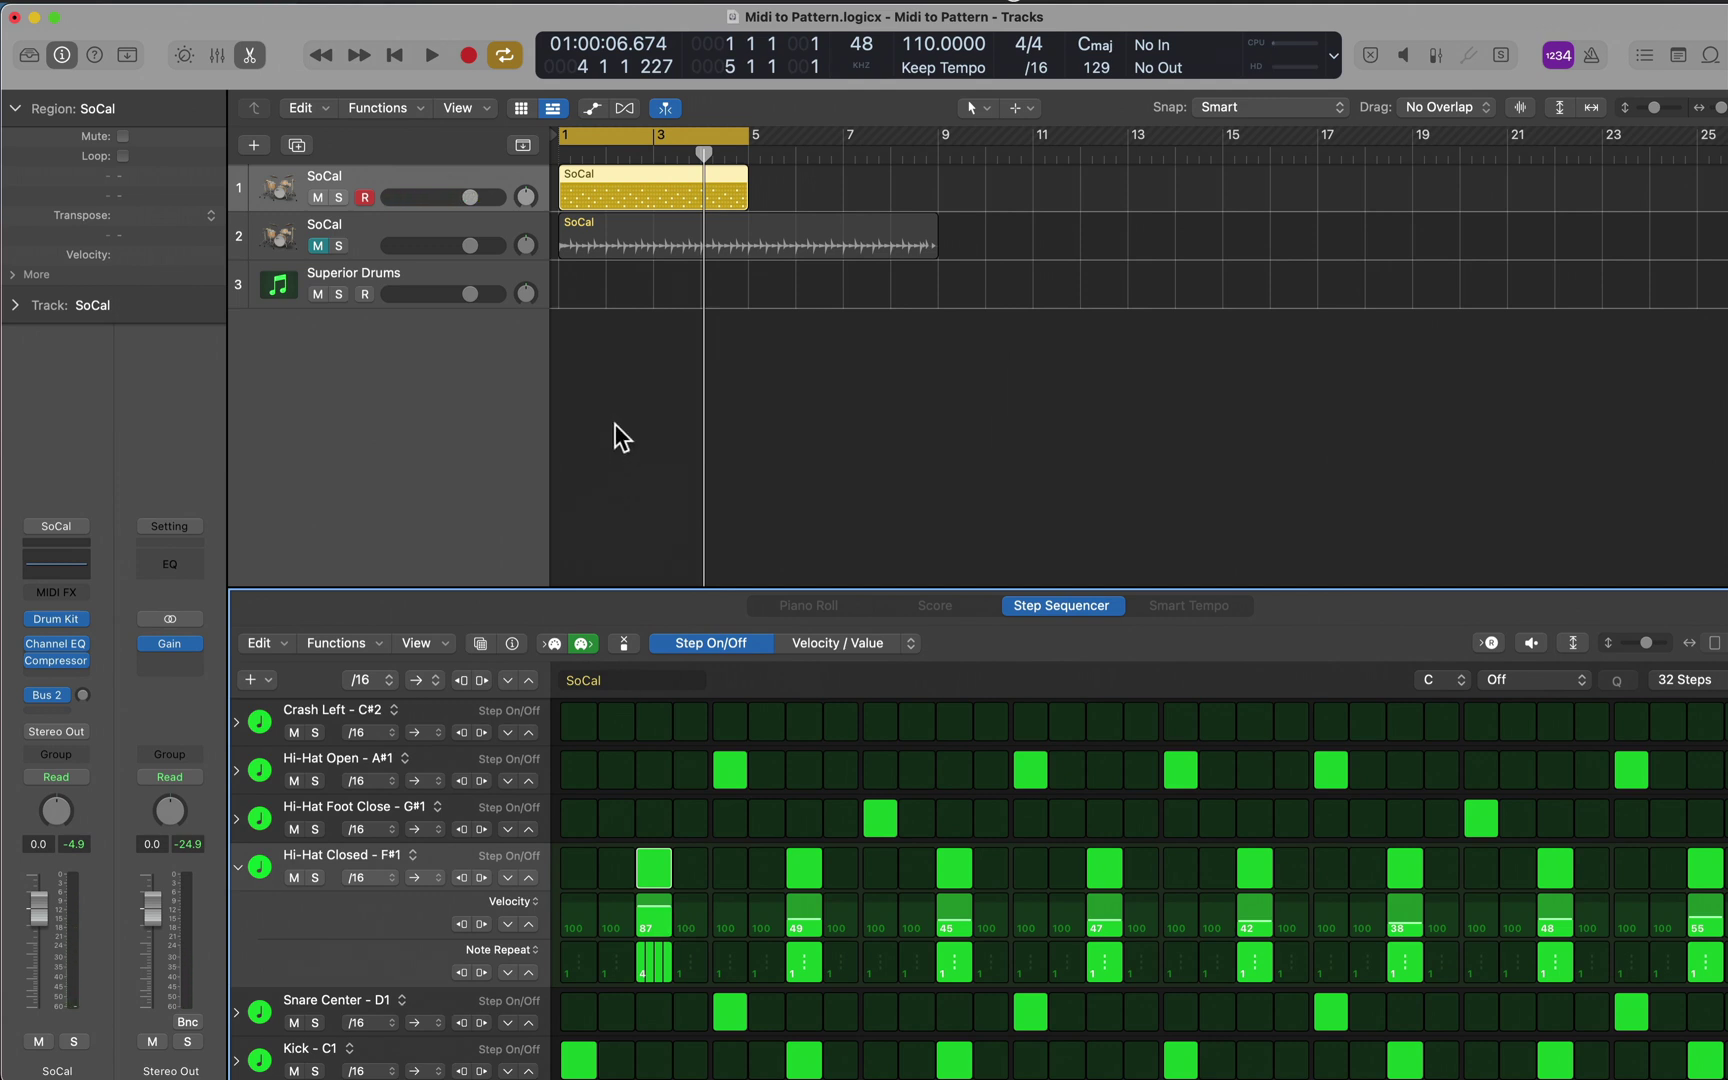
Convert the SoCal pattern region back to a MIDI region and play it from the start
{"action": "left_click", "coordinate": [612, 173], "text": "ctrl"}
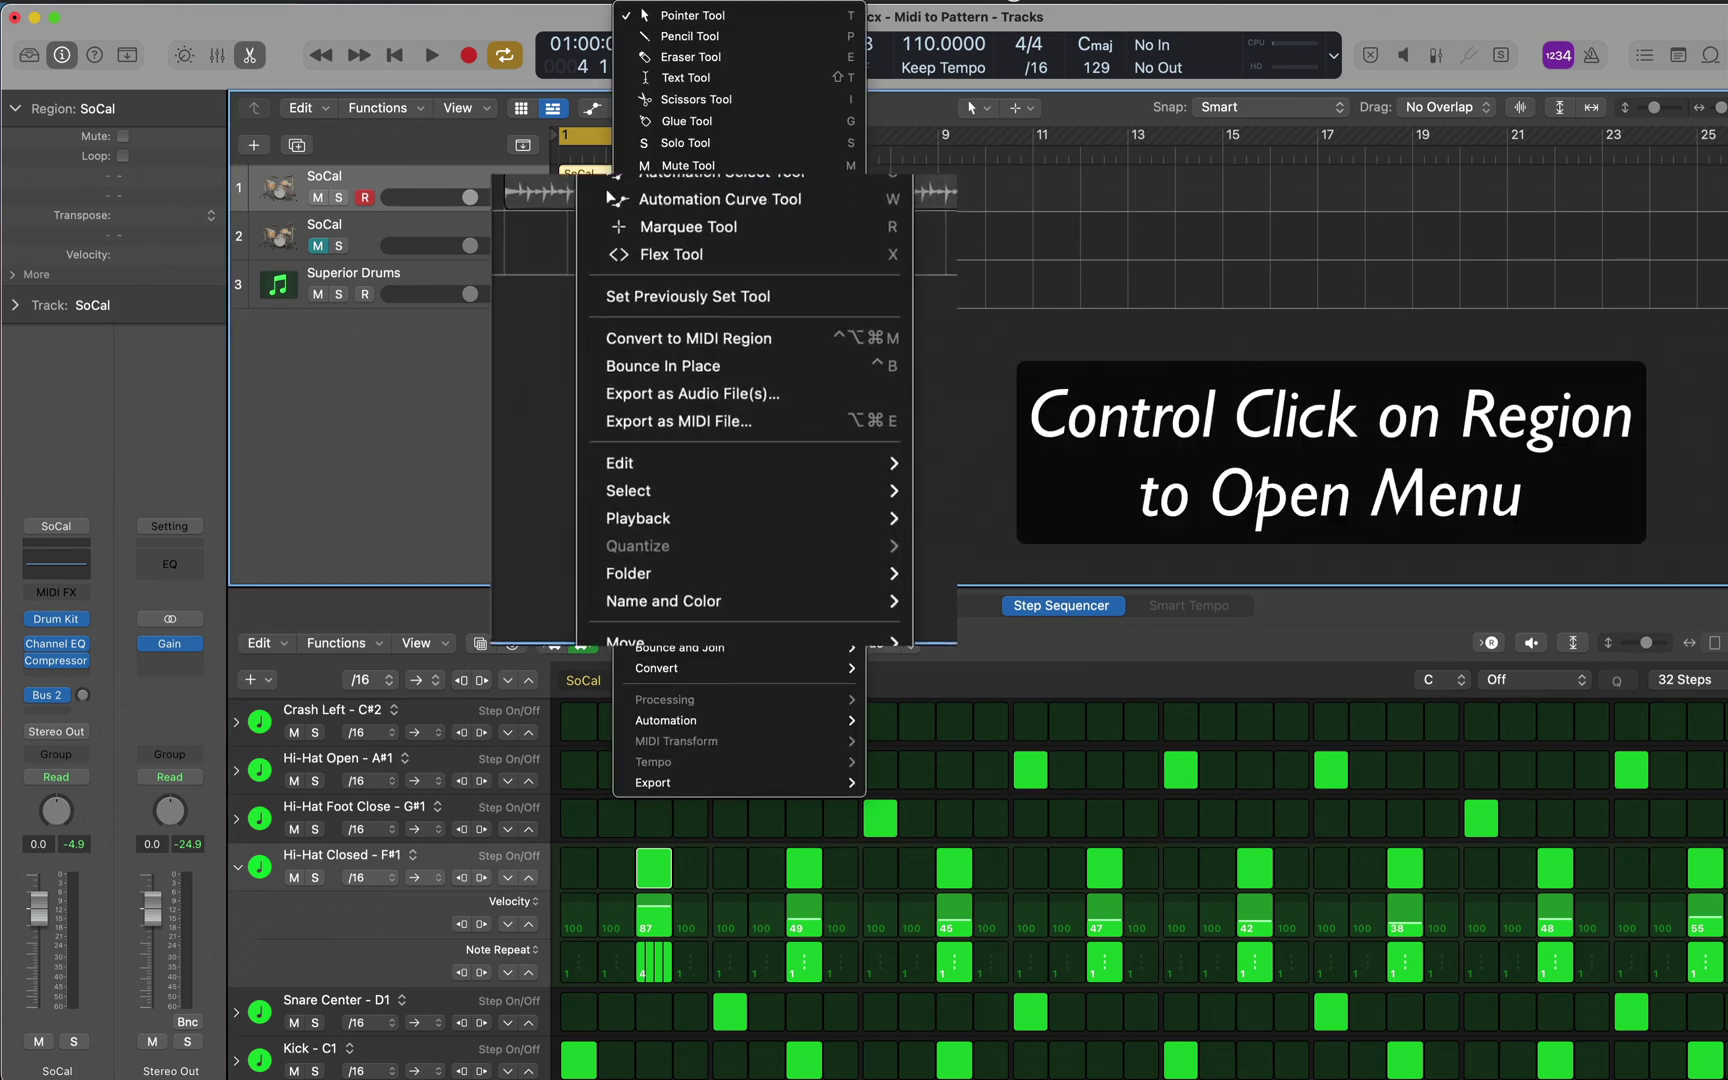
{"action": "left_click", "coordinate": [722, 322]}
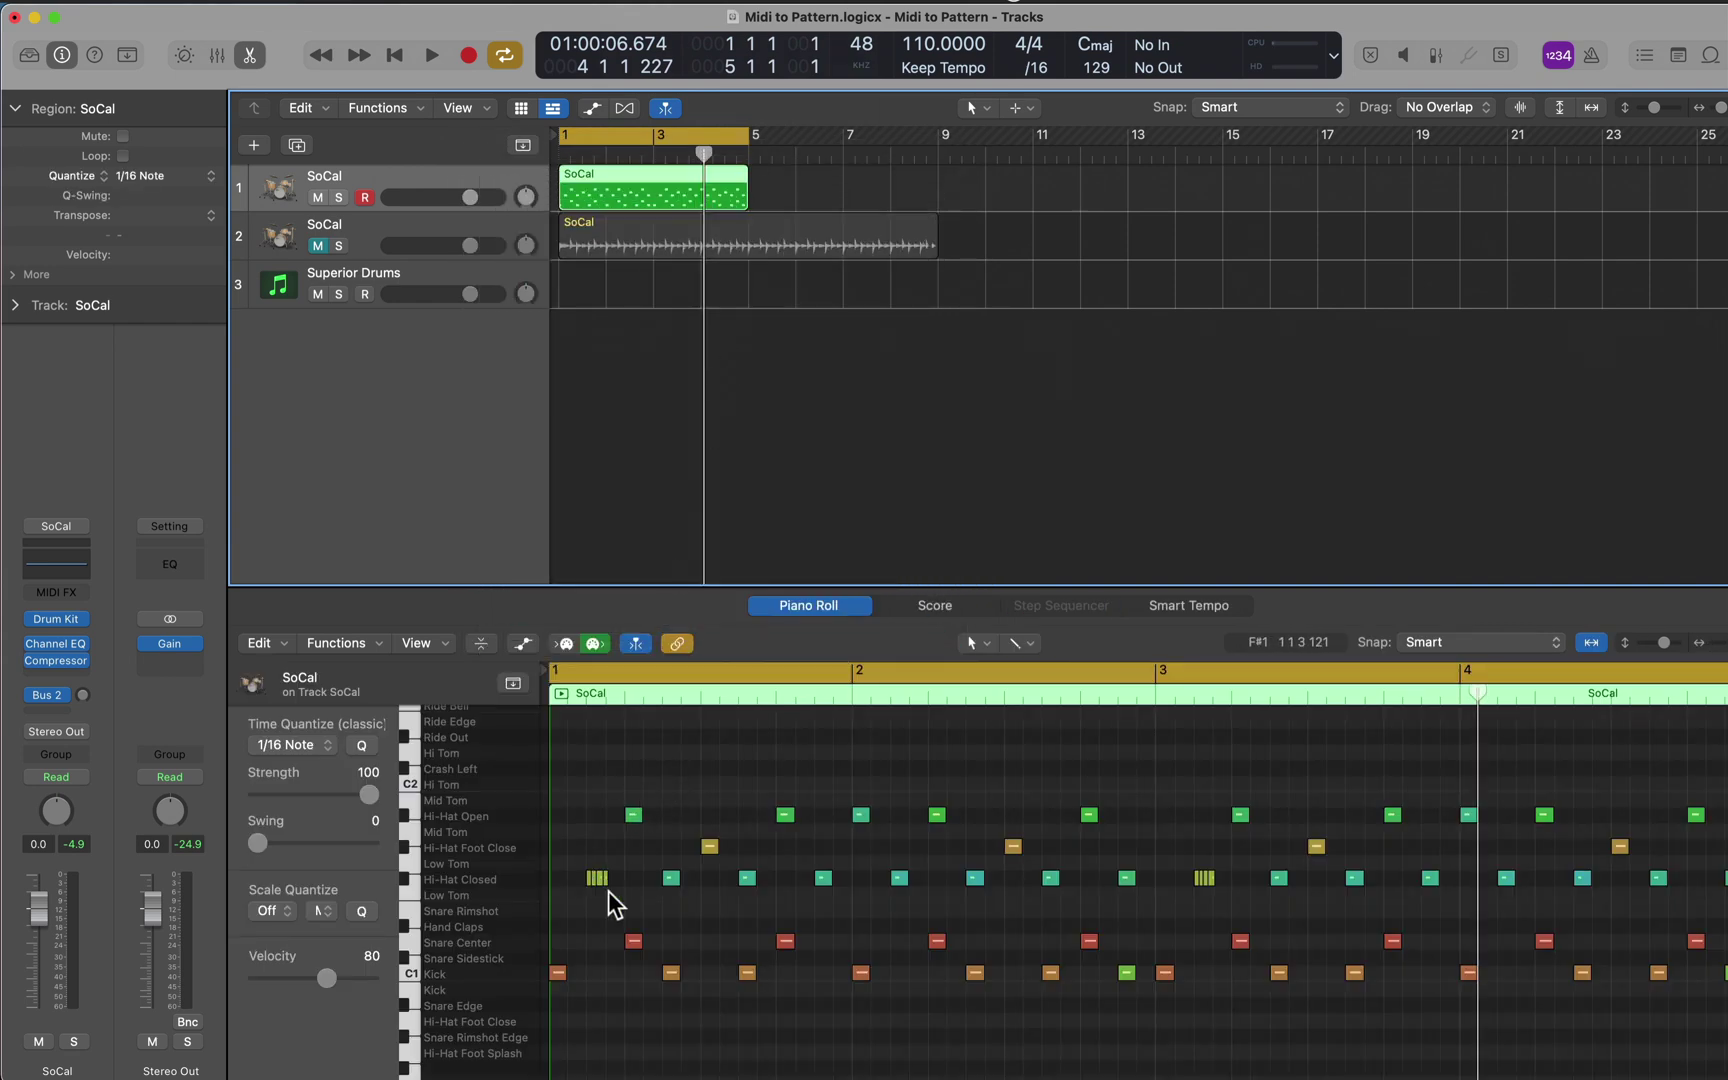
{"action": "key", "text": "Return"}
{"action": "key", "text": "space"}
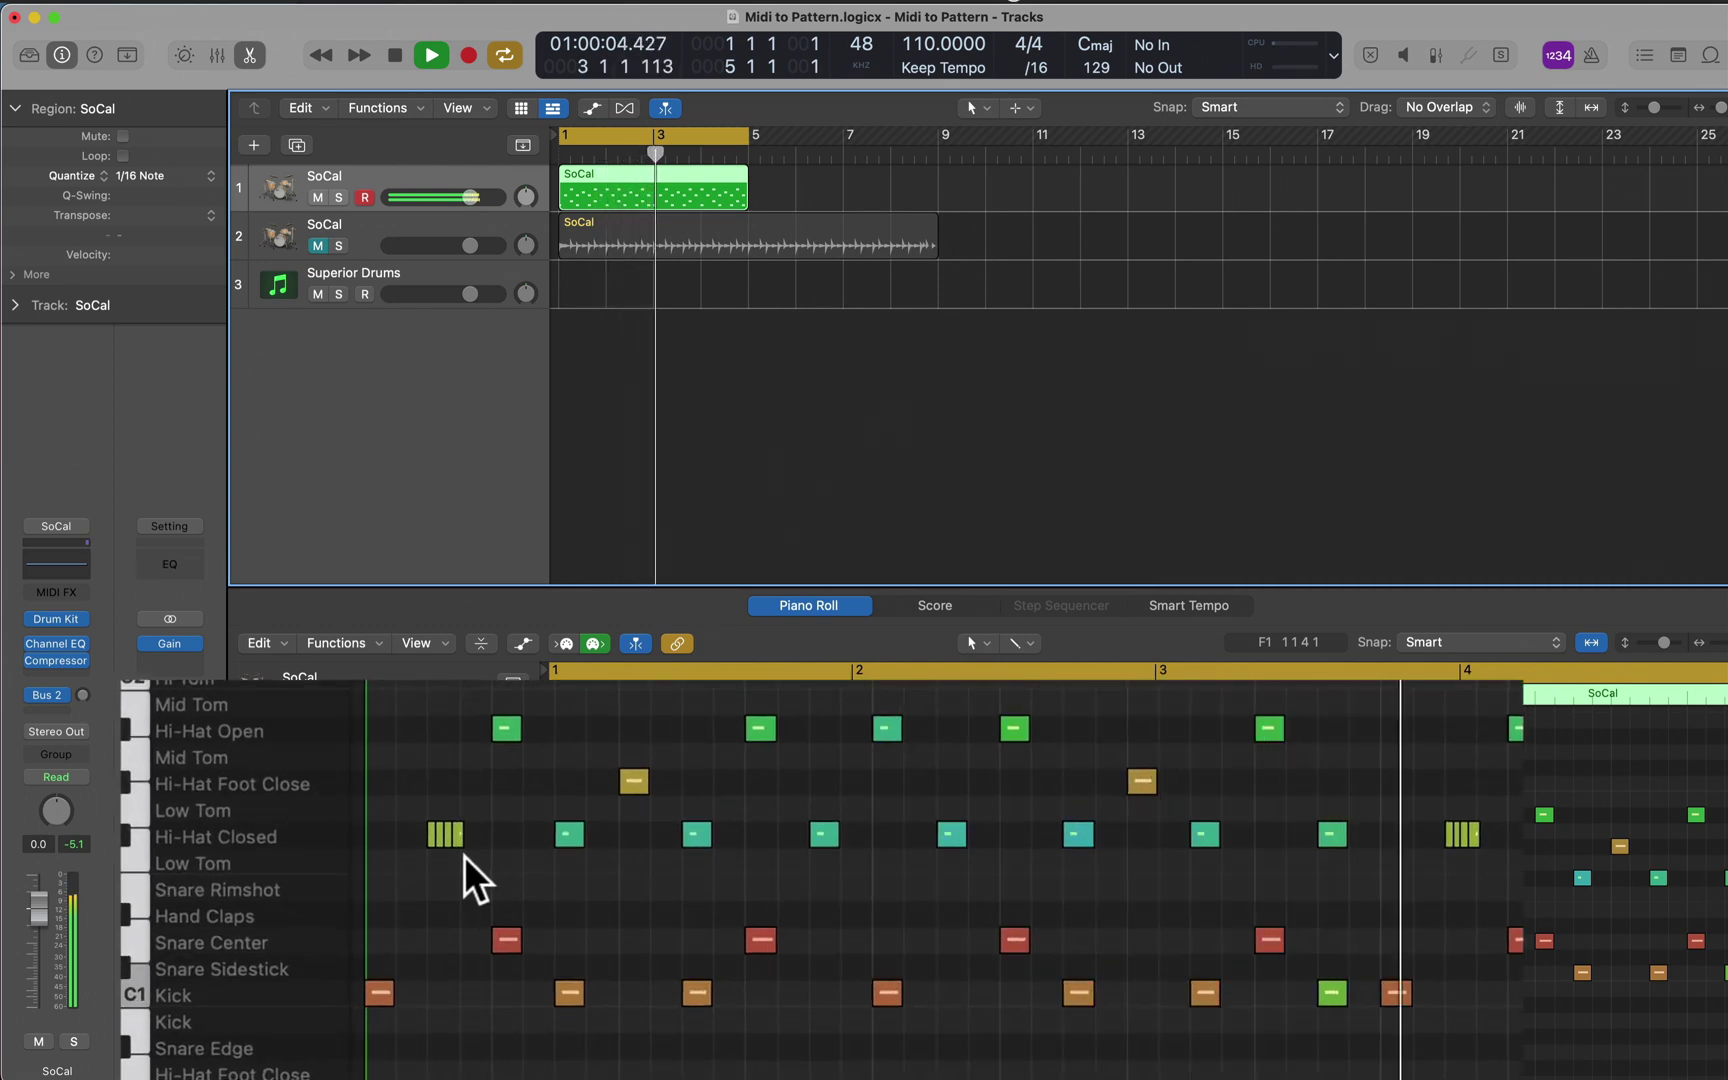
{"action": "key", "text": "space"}
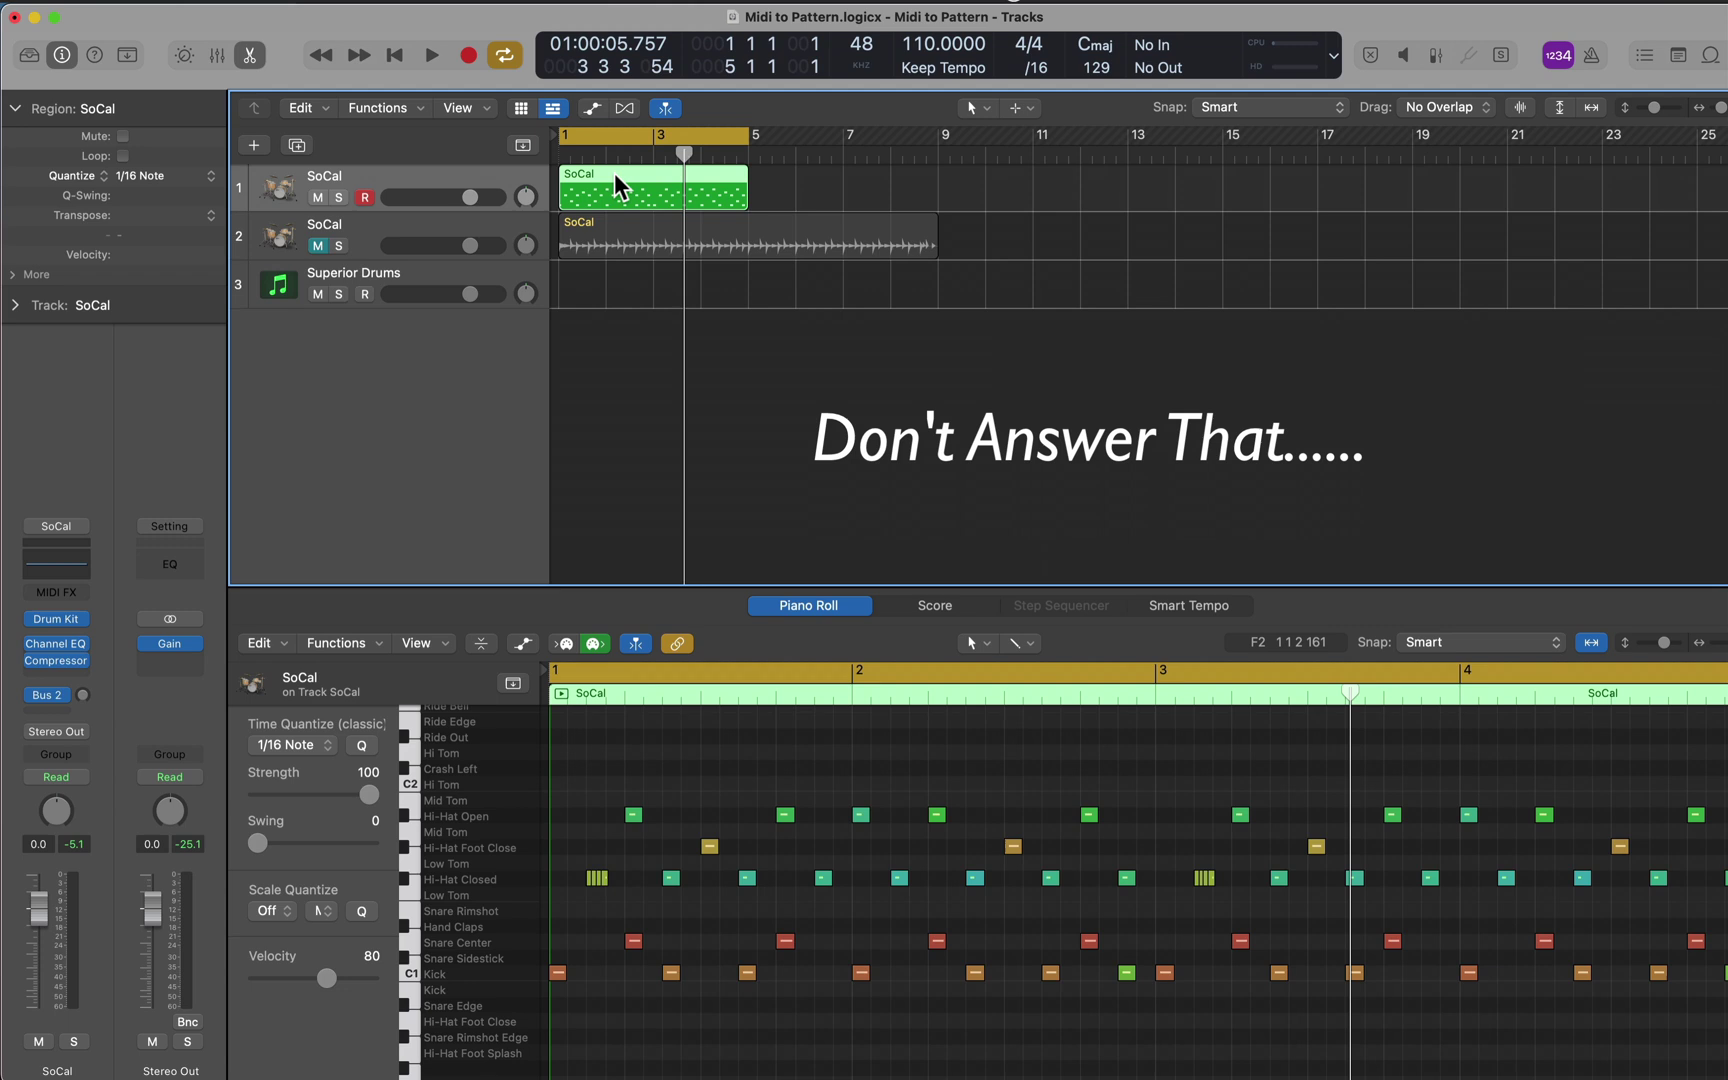
Copy the SoCal region onto Superior Drums, mute track 1, and play the beat through Superior Drums
{"action": "left_click_drag", "start_coordinate": [614, 173], "coordinate": [616, 284]}
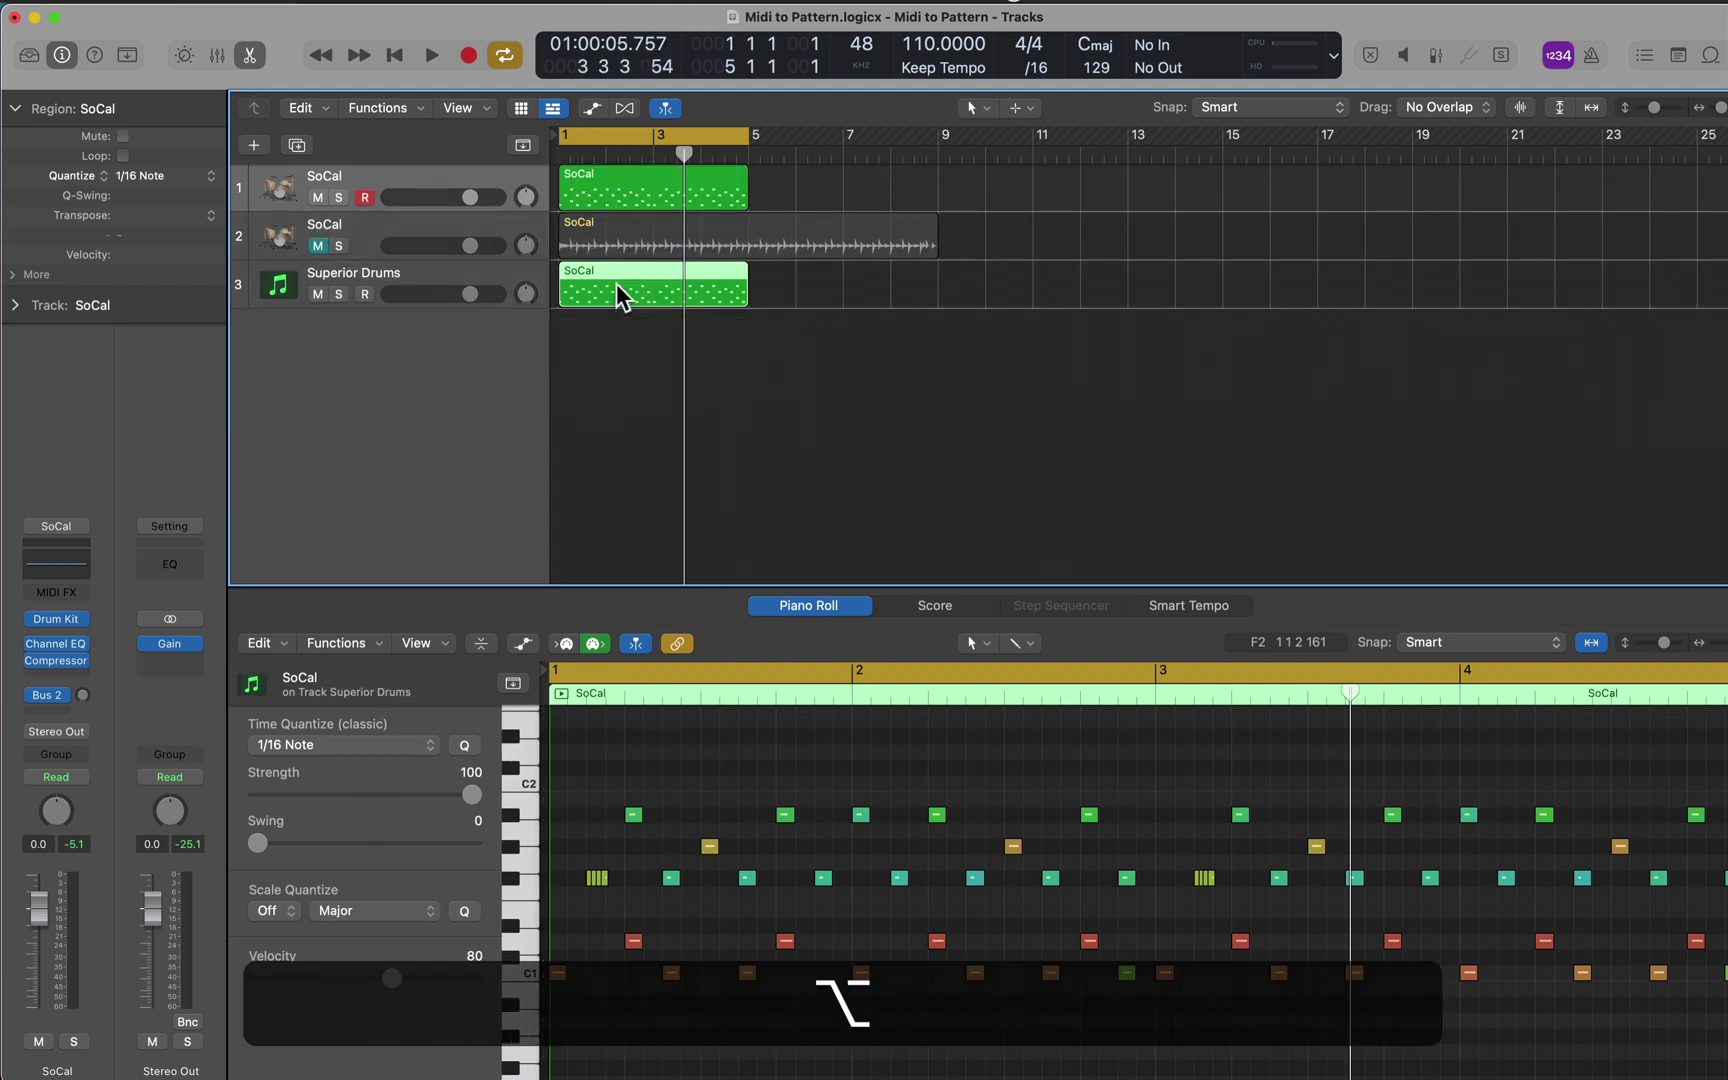
{"action": "left_click", "coordinate": [316, 197]}
{"action": "key", "text": "Return"}
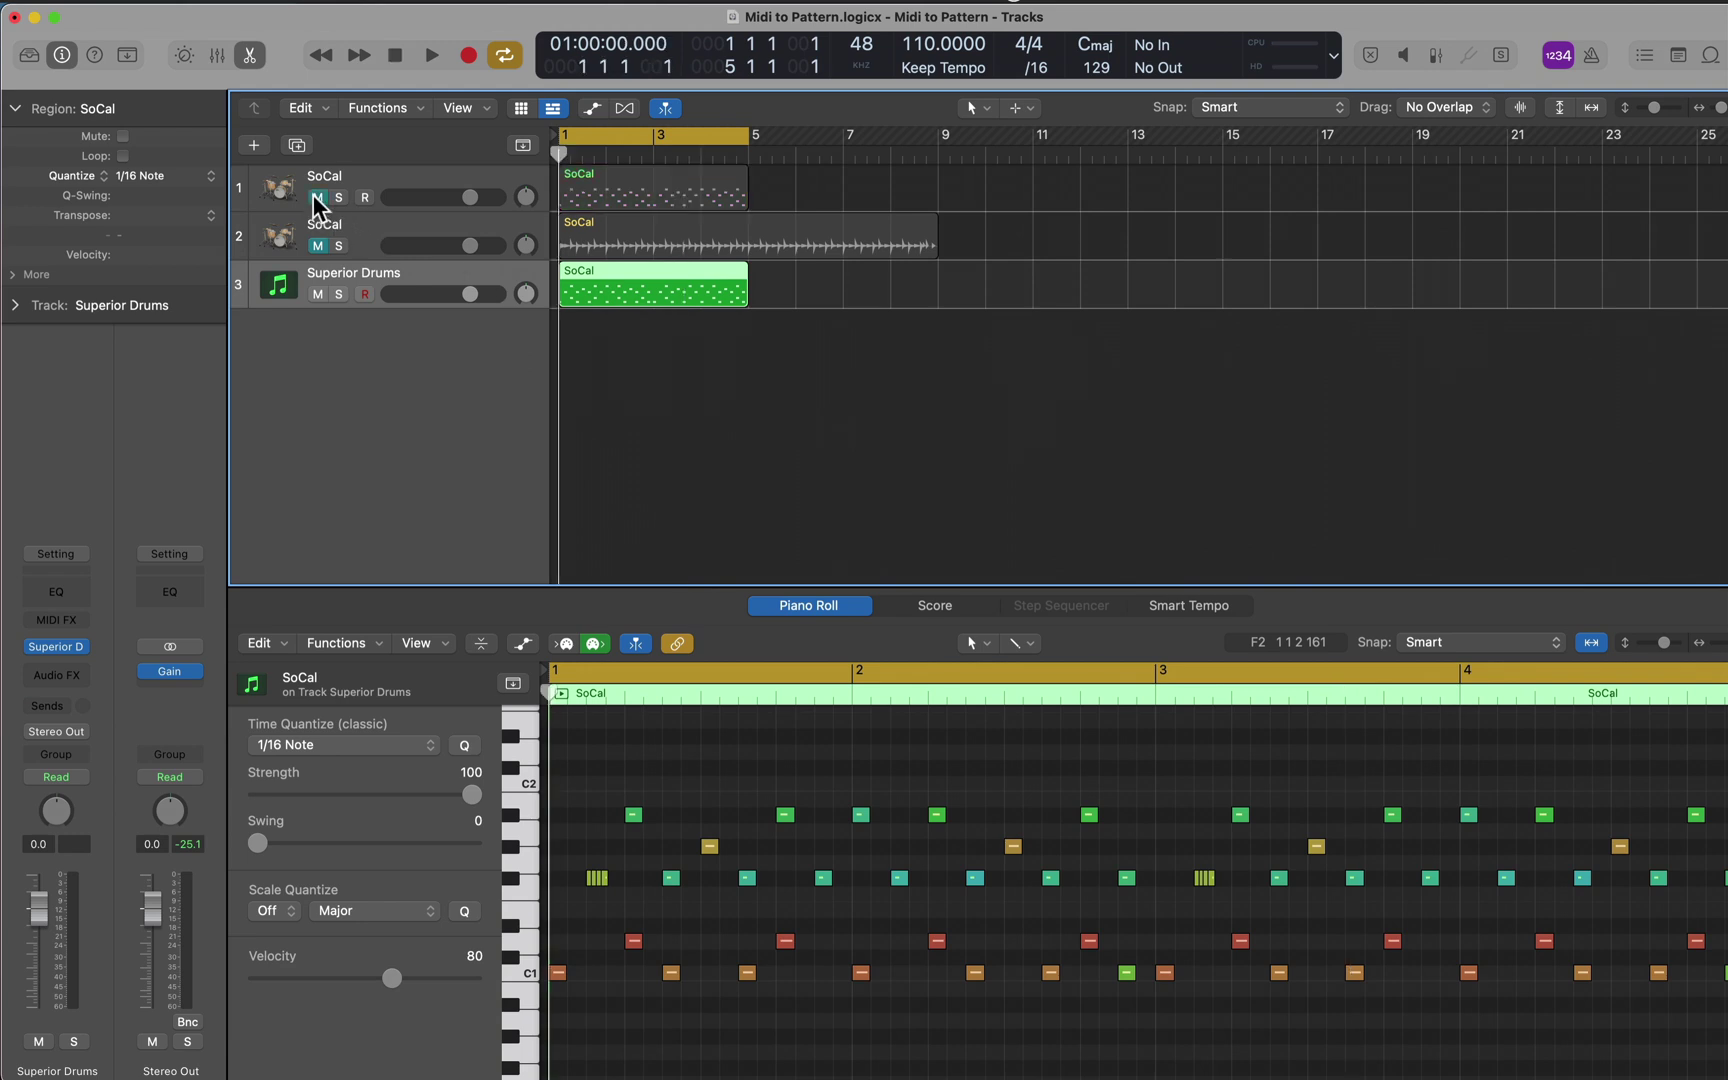
{"action": "key", "text": "space"}
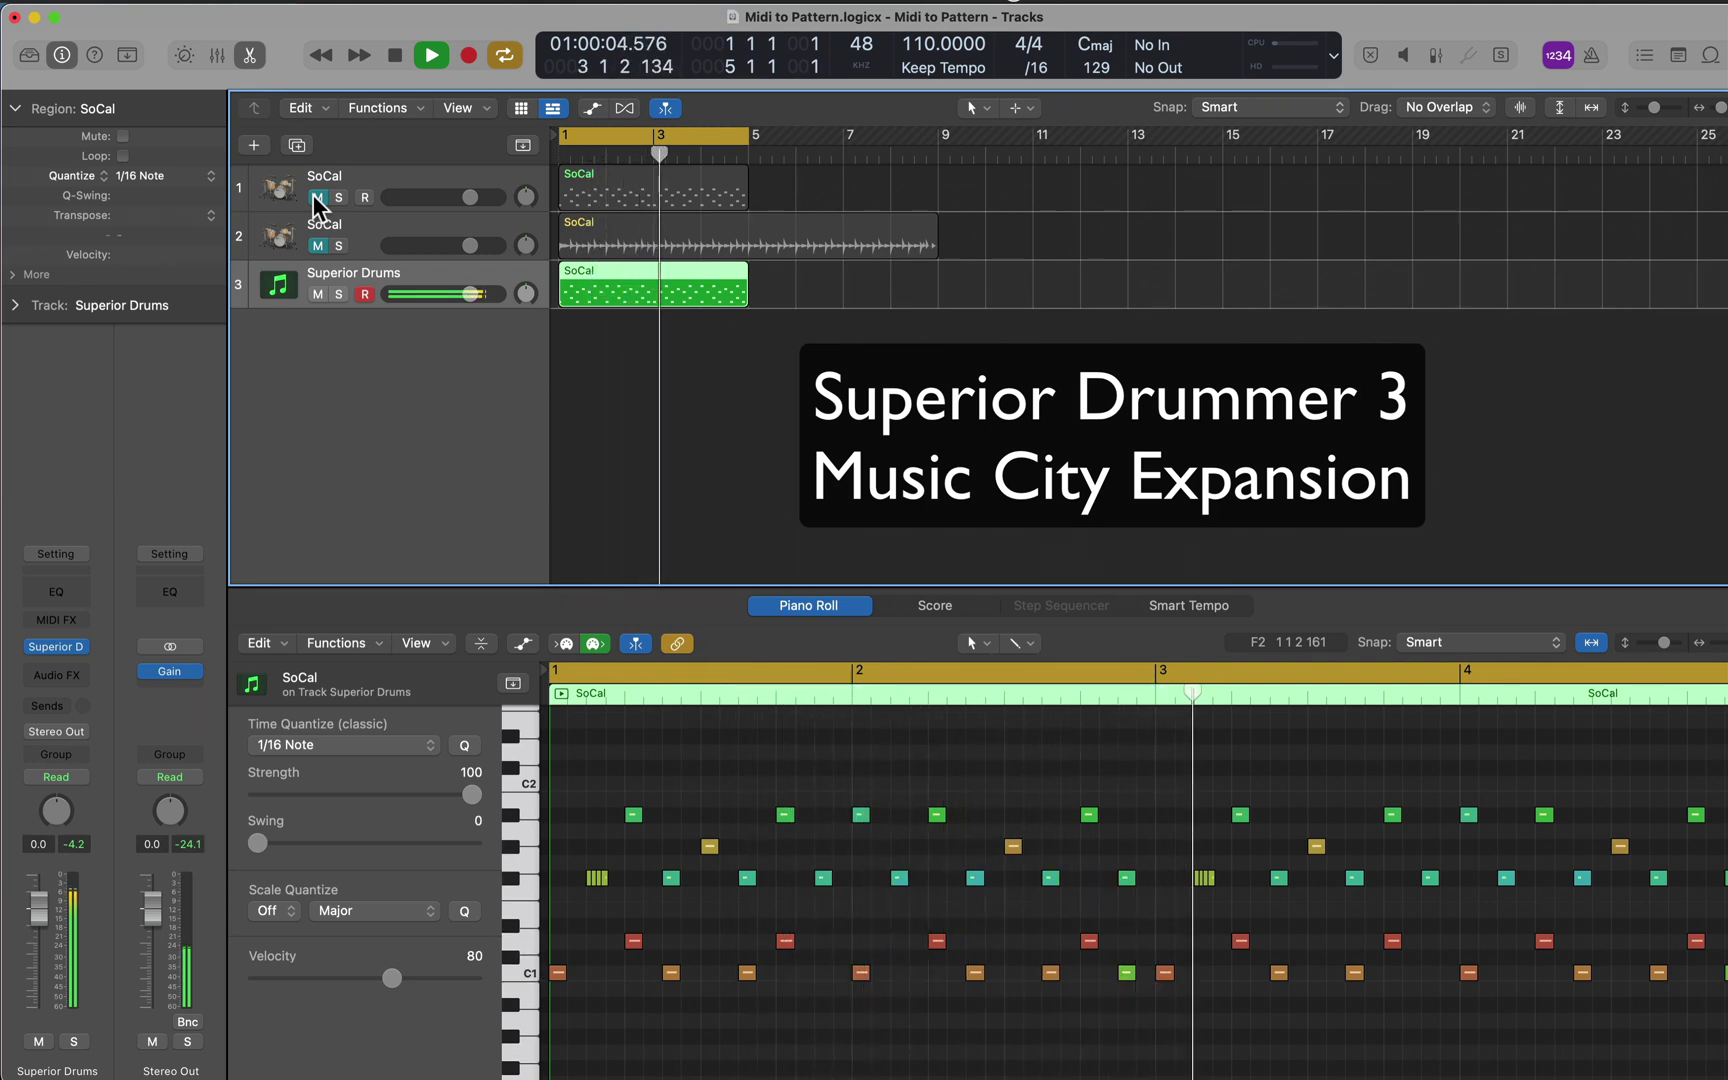
{"action": "key", "text": "space"}
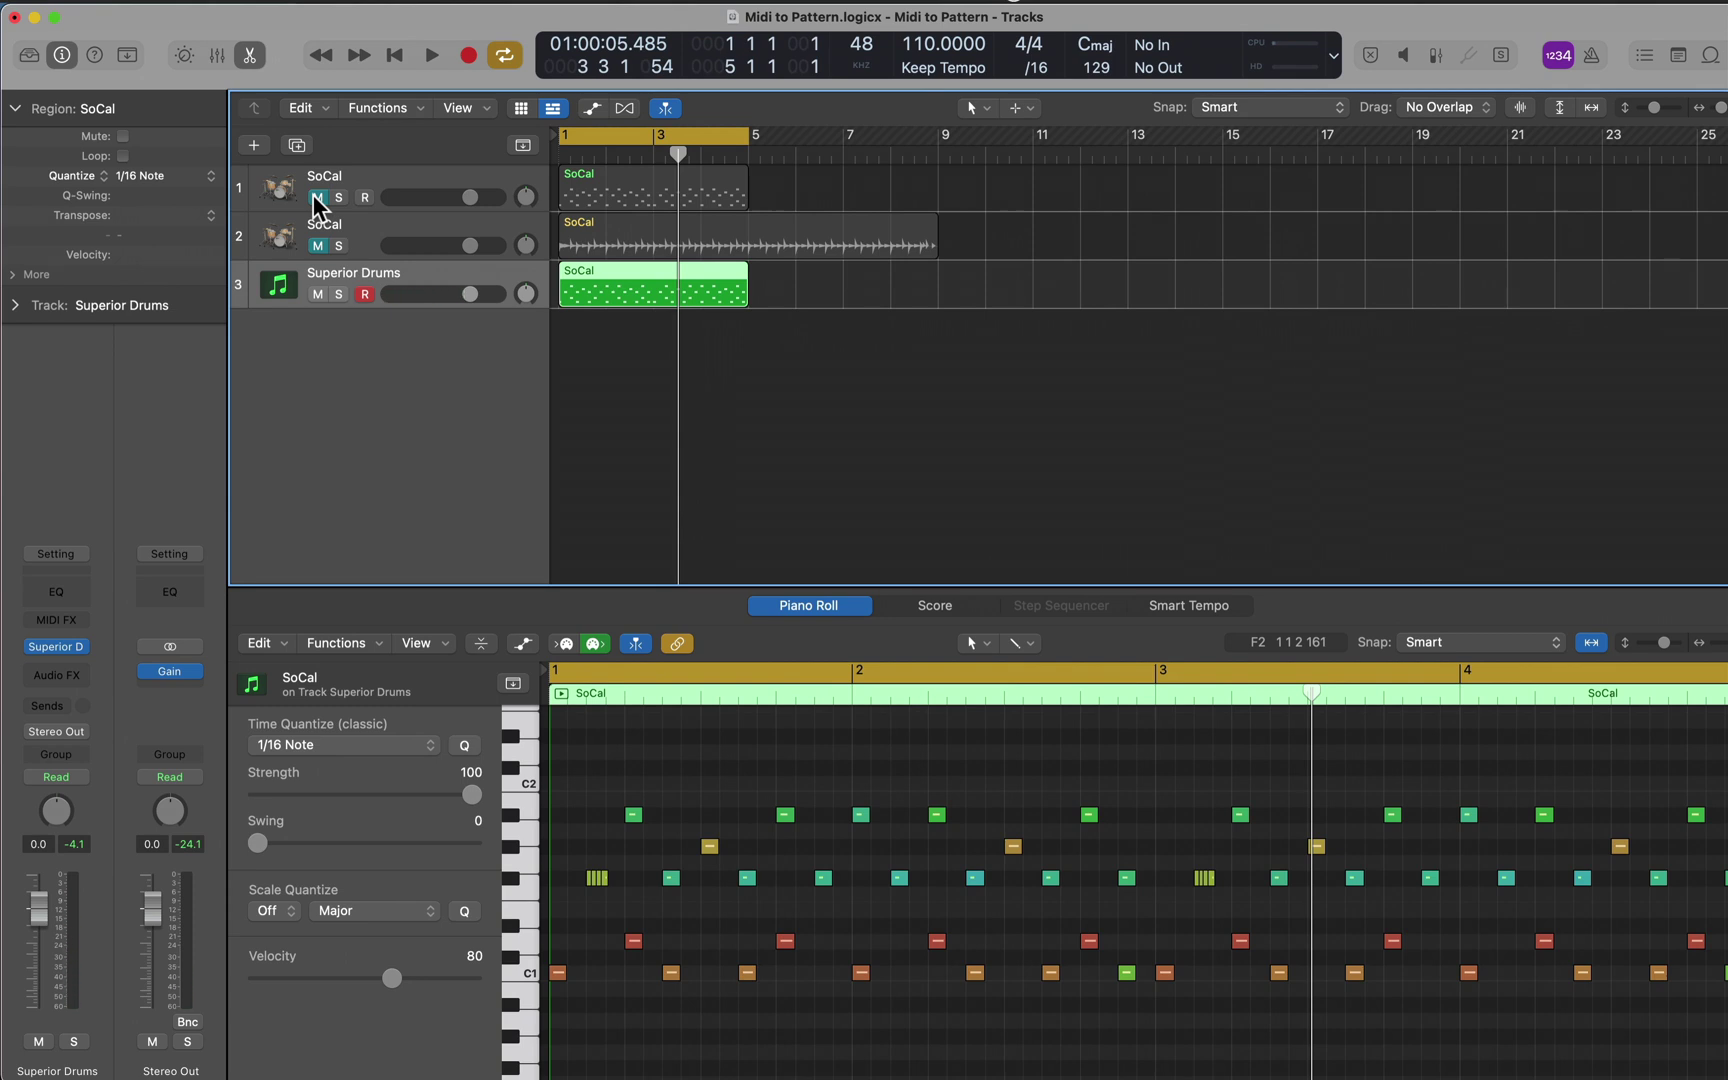
{"action": "key", "text": "Return"}
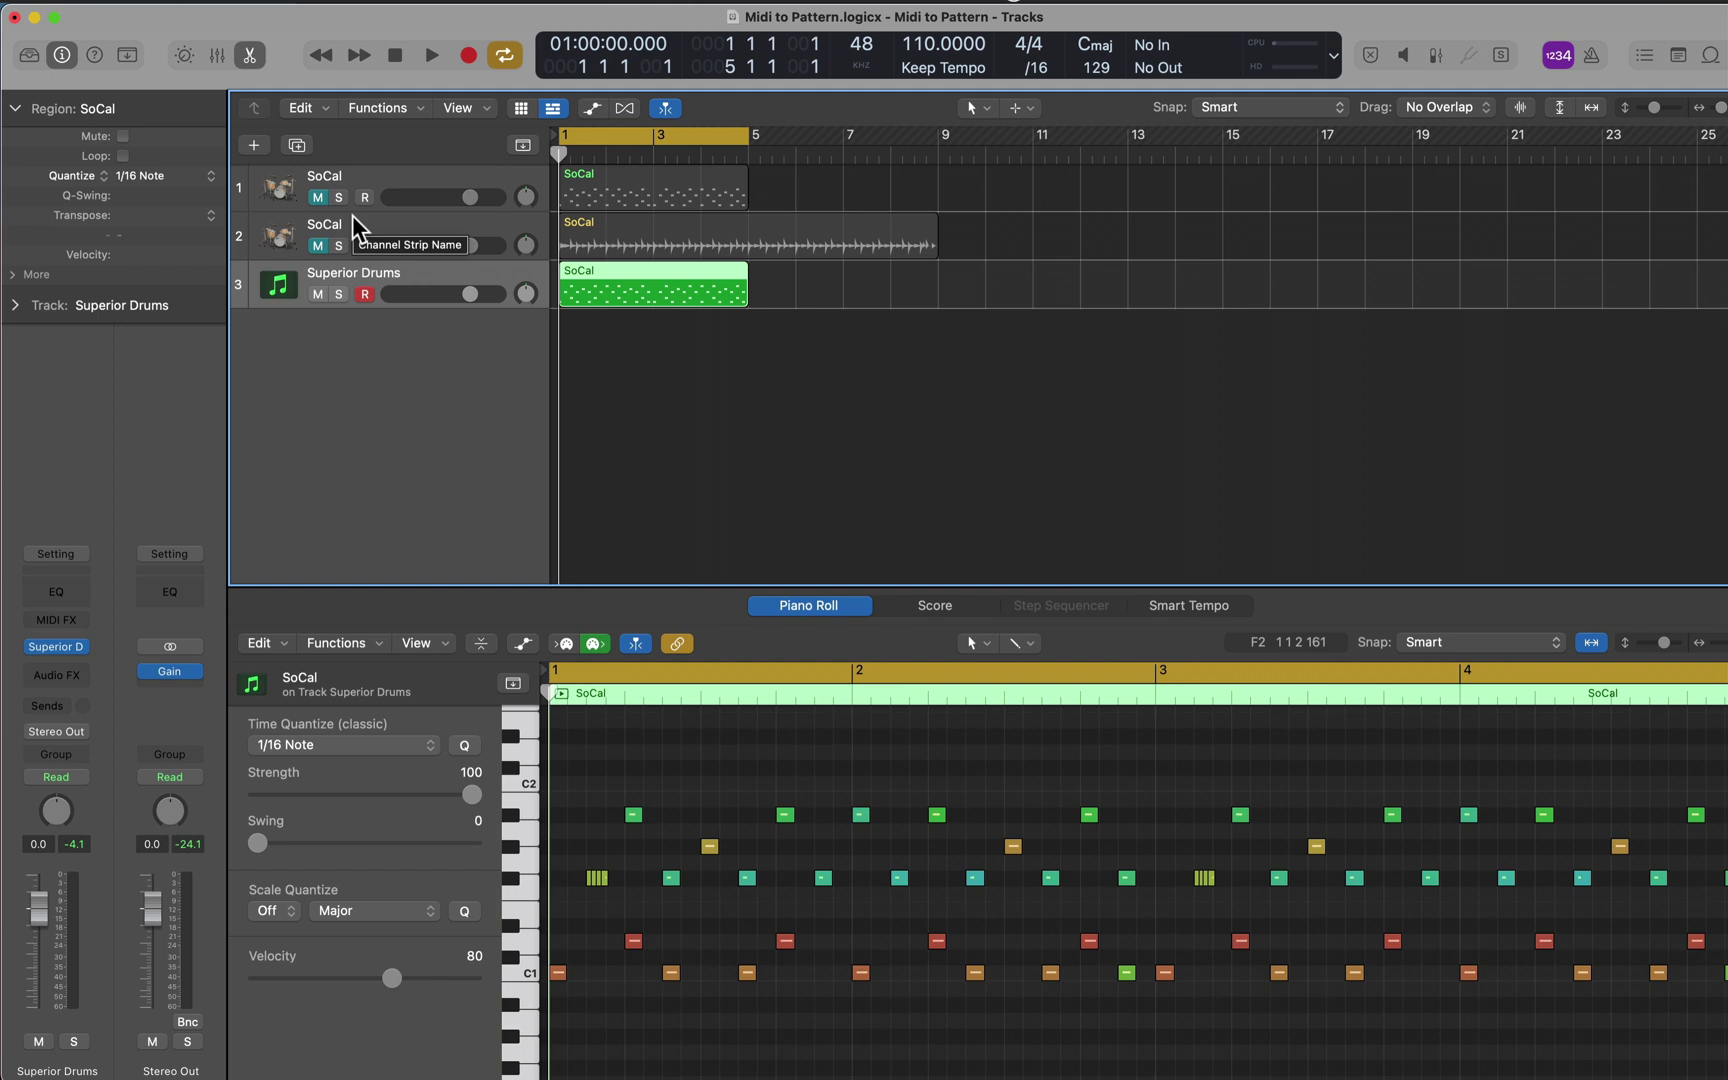
{"action": "key", "text": "space"}
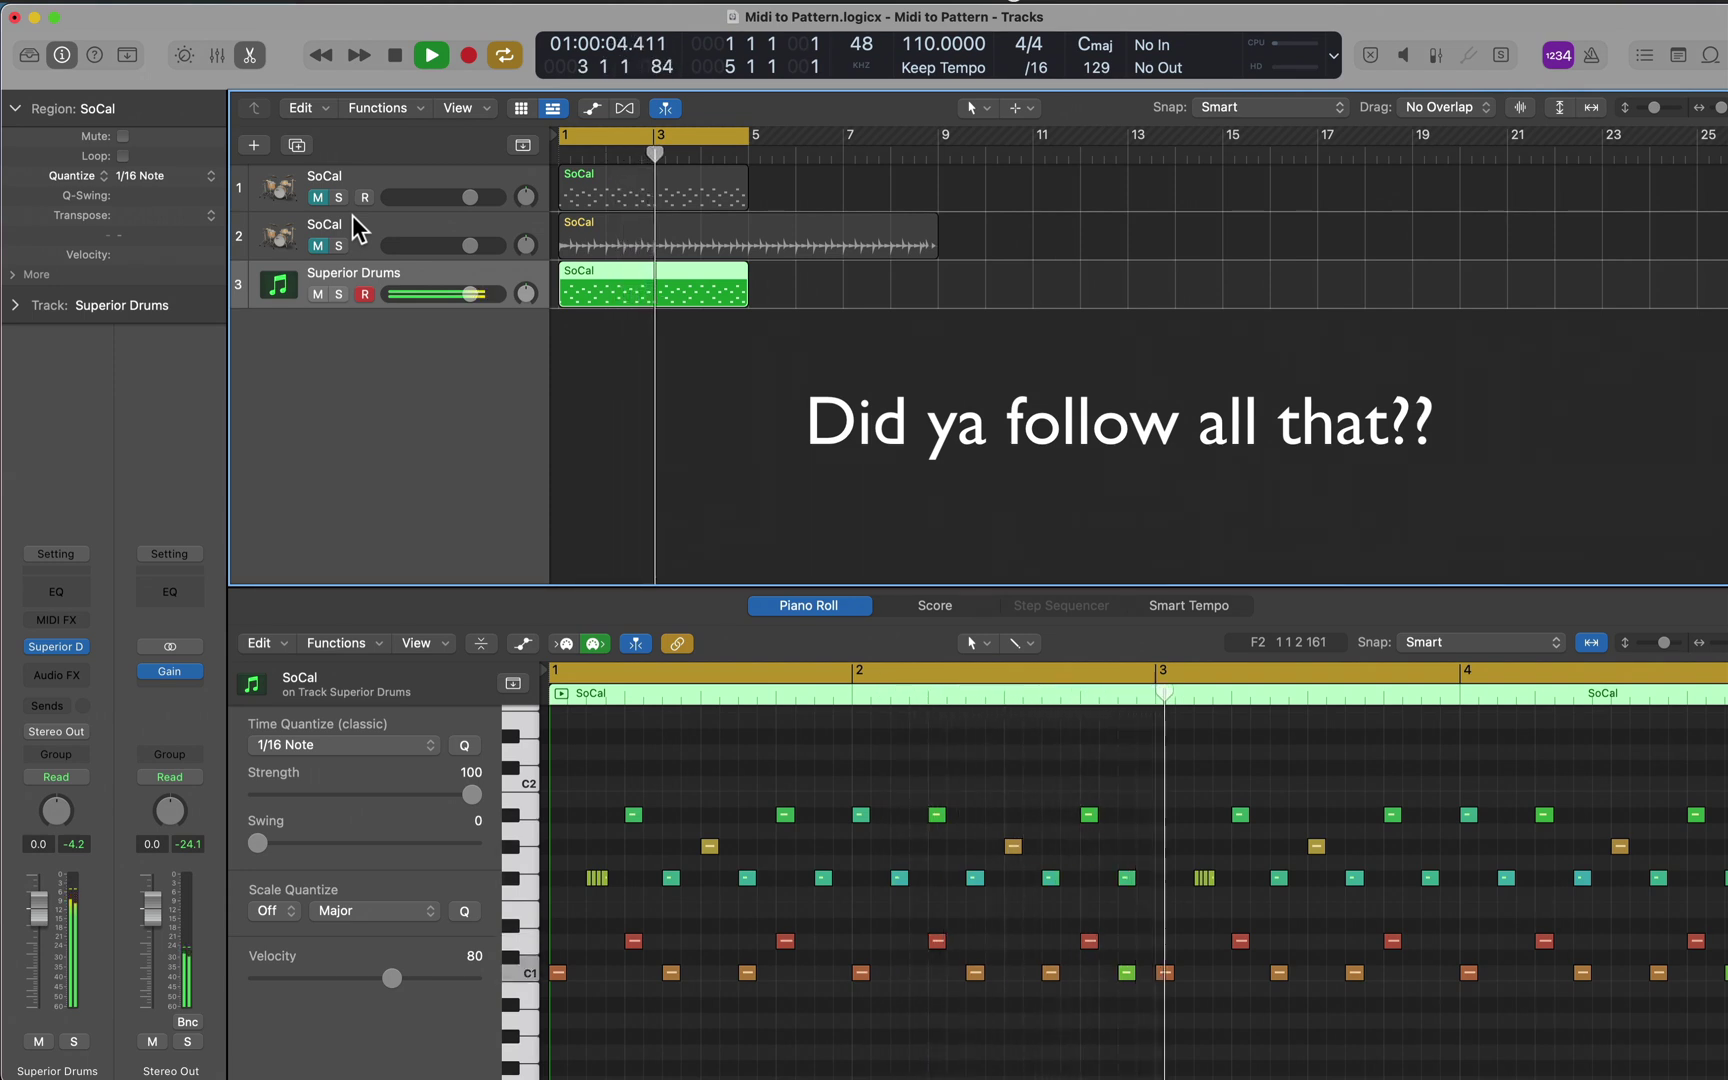
{"action": "key", "text": "space"}
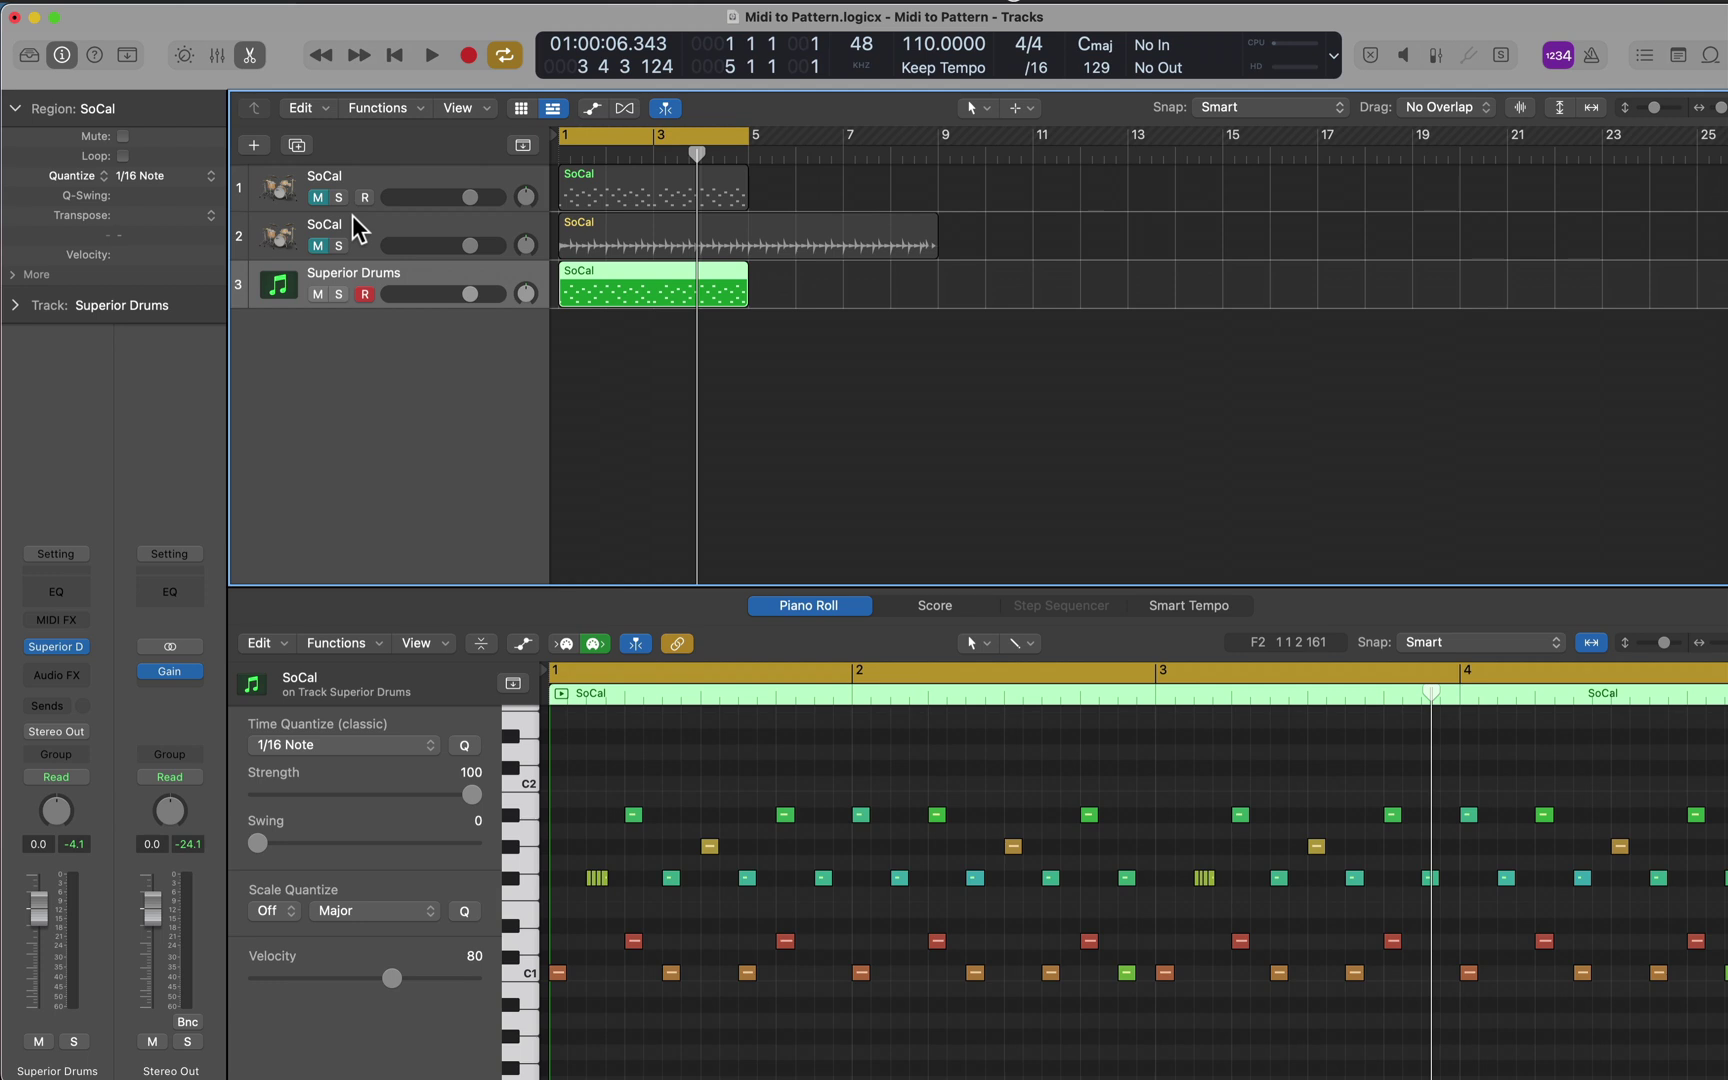
{"action": "key", "text": "super"}
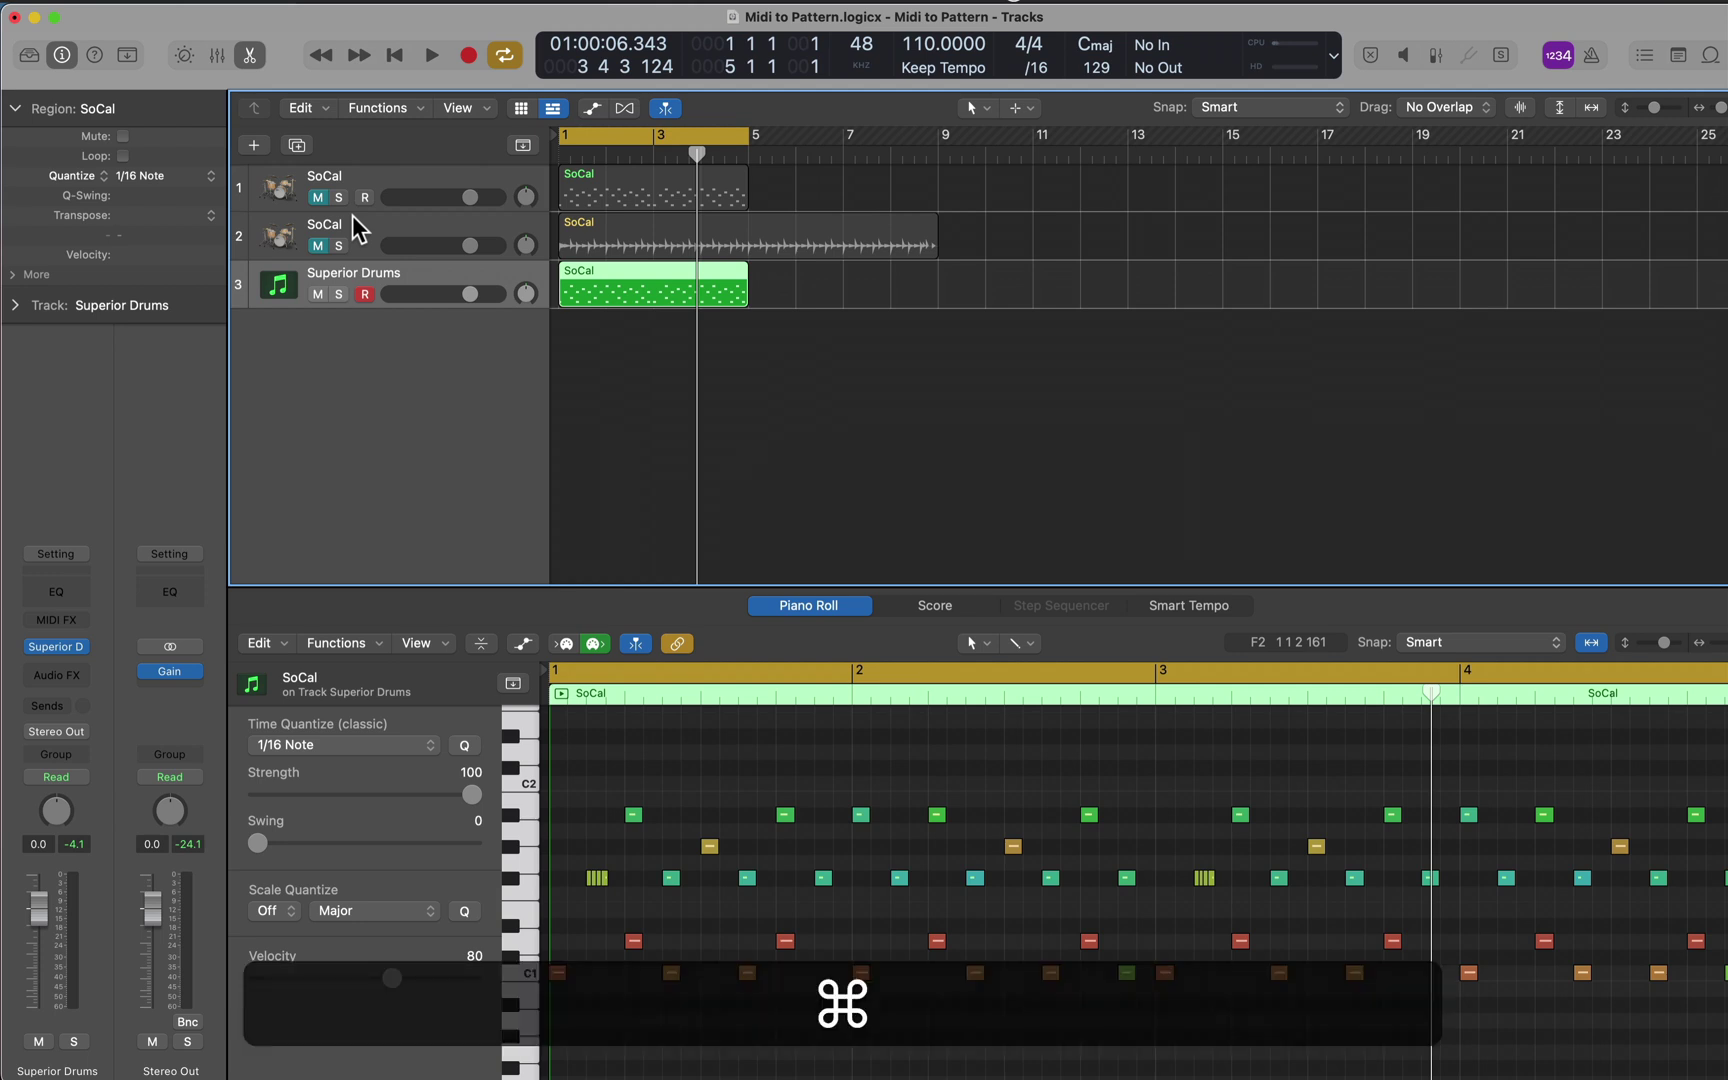